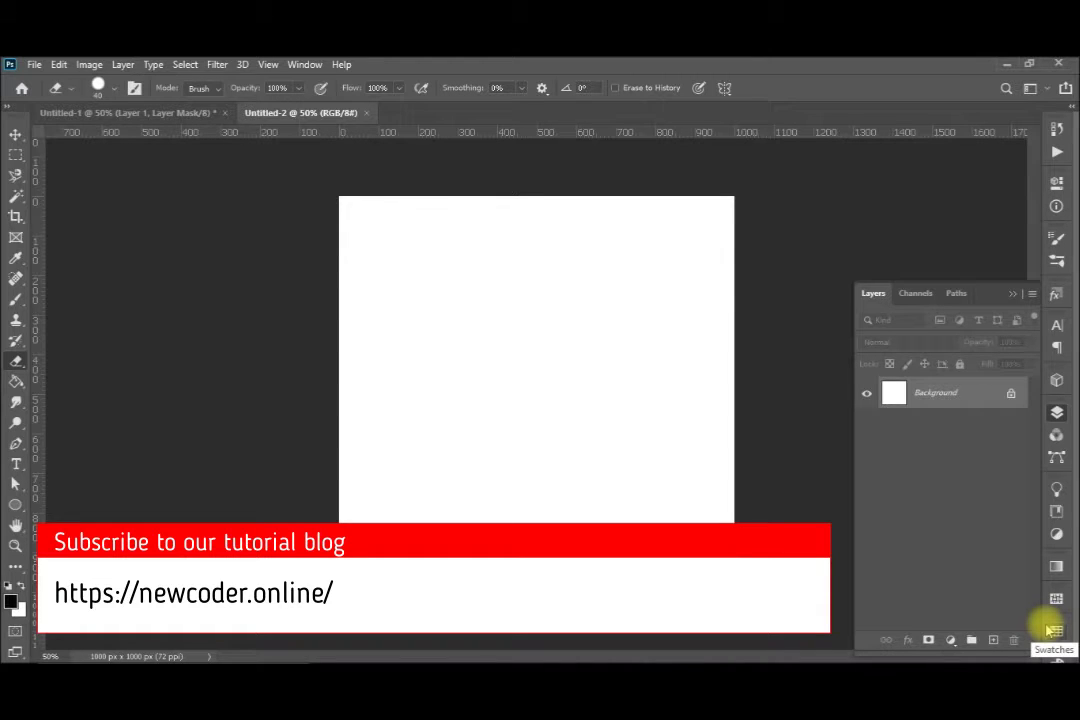
# Step: Place the landscape photo IMAG2579.jpg as an embedded layer in the Untitled-2 canvas
pyautogui.click(35, 64)
pyautogui.moveTo(97, 165)
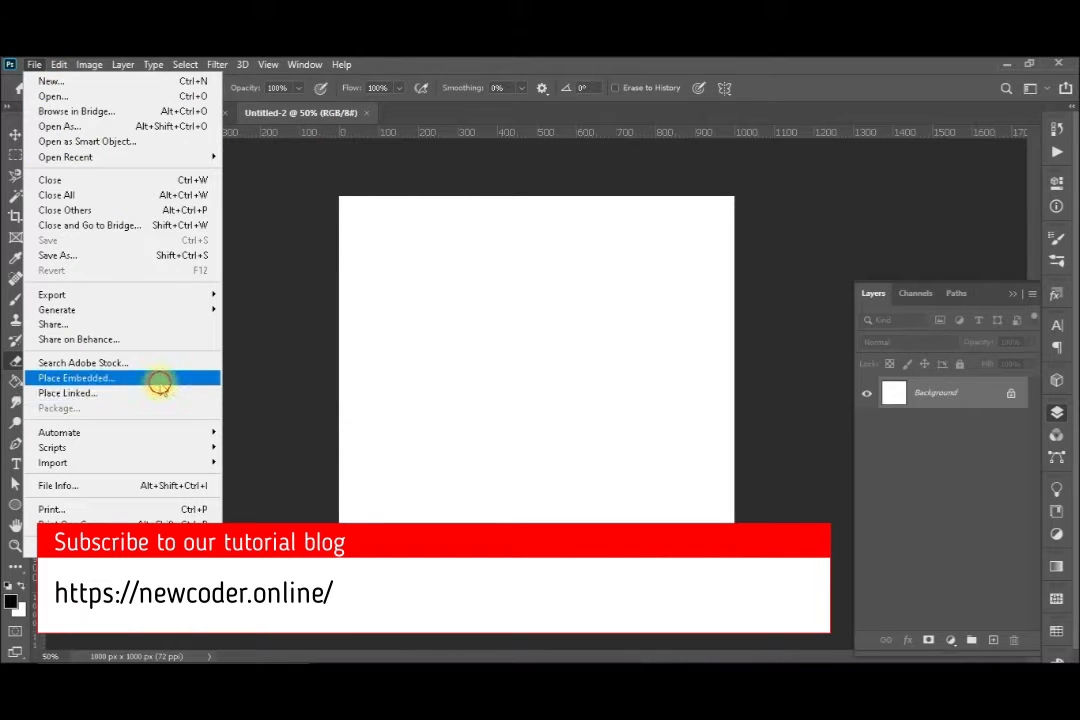
pyautogui.click(160, 380)
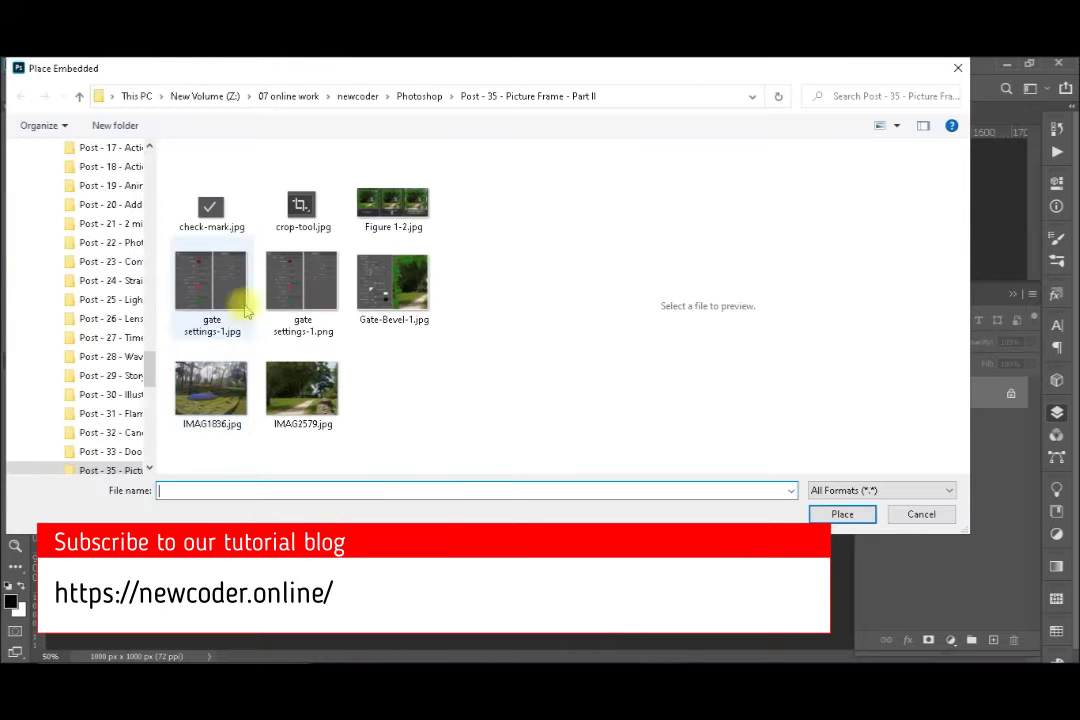
pyautogui.click(304, 381)
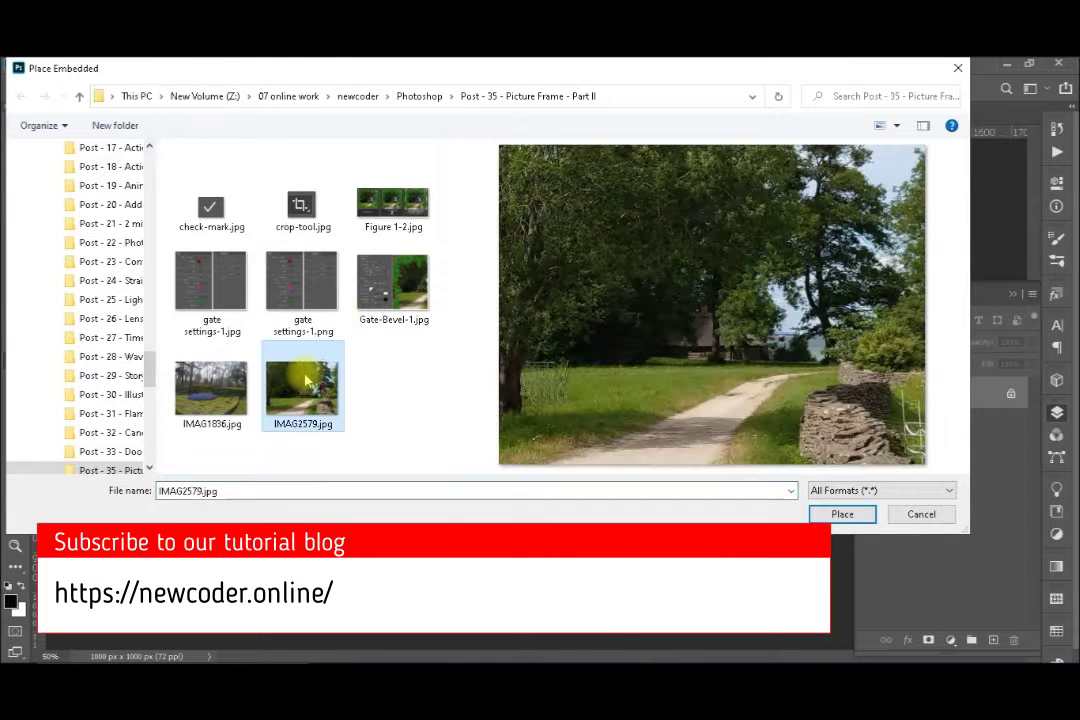
pyautogui.click(842, 514)
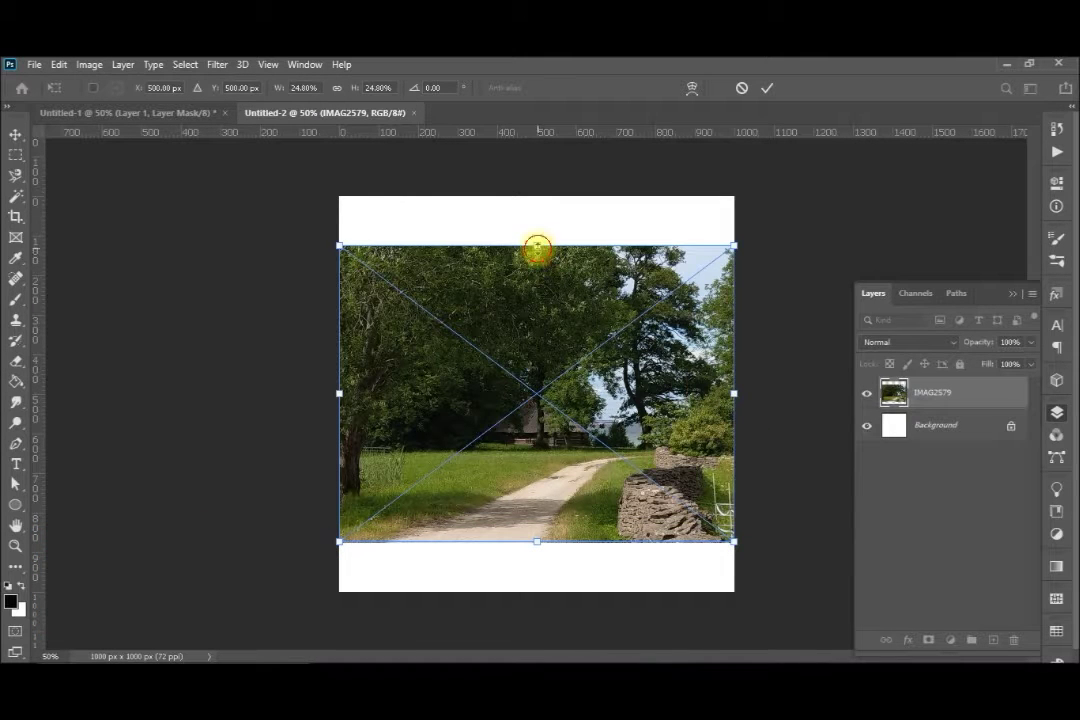
# Step: Stretch the placed photo's top and bottom edges to the canvas edges and commit the transform
pyautogui.moveTo(537, 246); pyautogui.dragTo(537, 197)
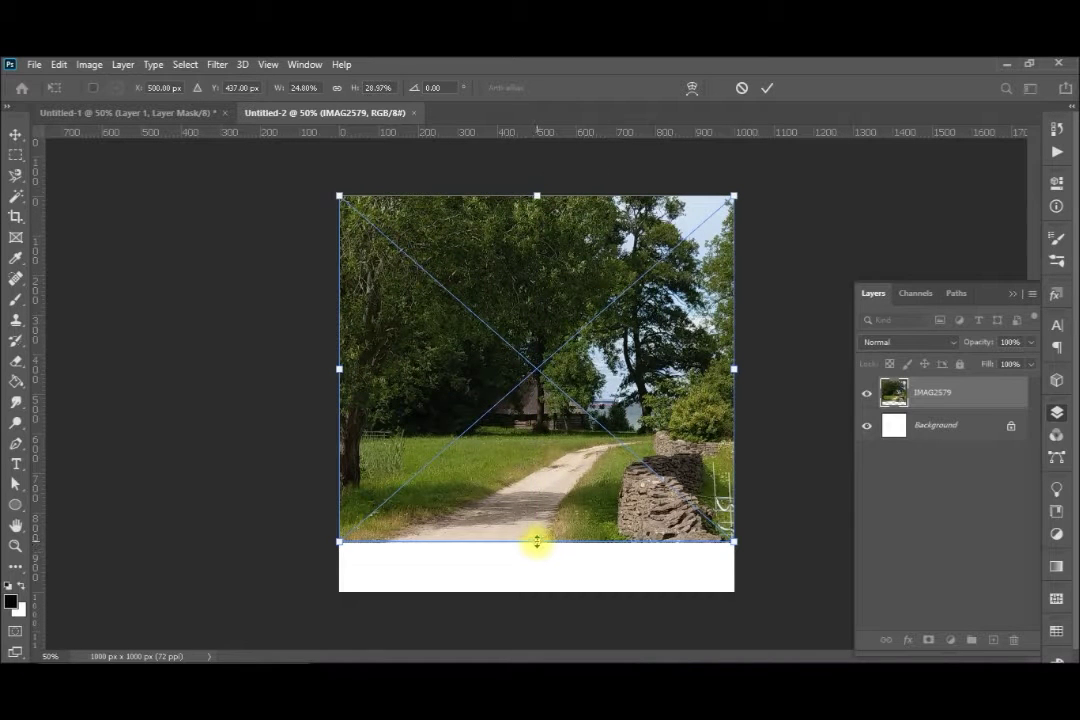
pyautogui.moveTo(537, 541); pyautogui.dragTo(536, 591)
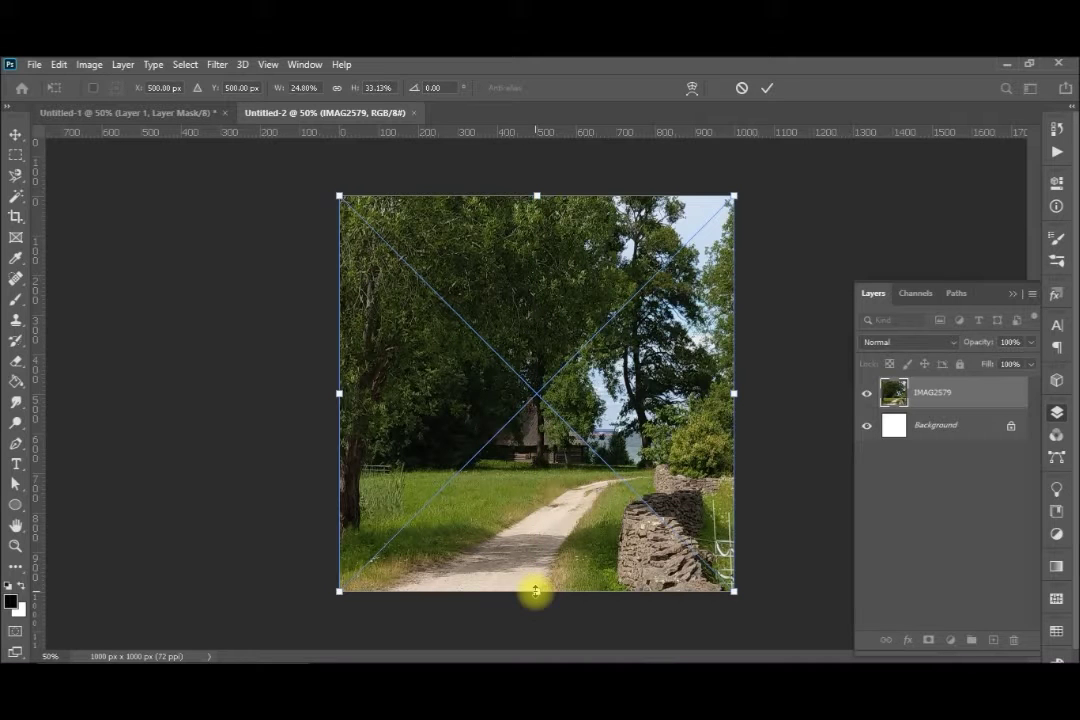
pyautogui.press('Return')
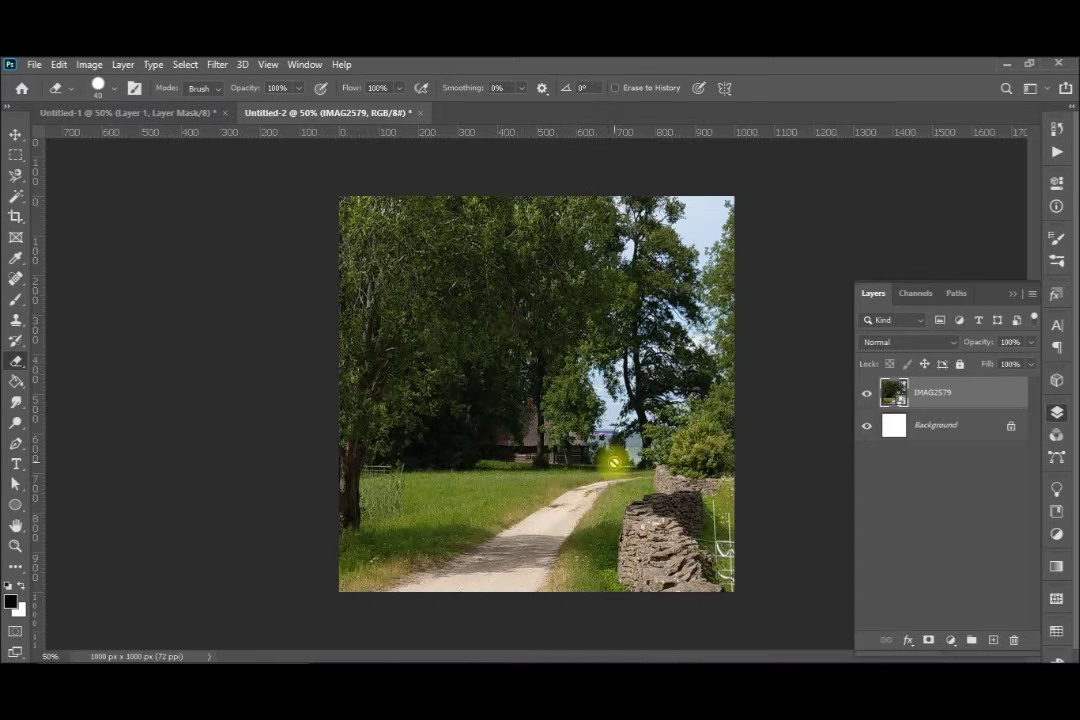
pyautogui.hotkey('ctrl', 'shift', 'n')
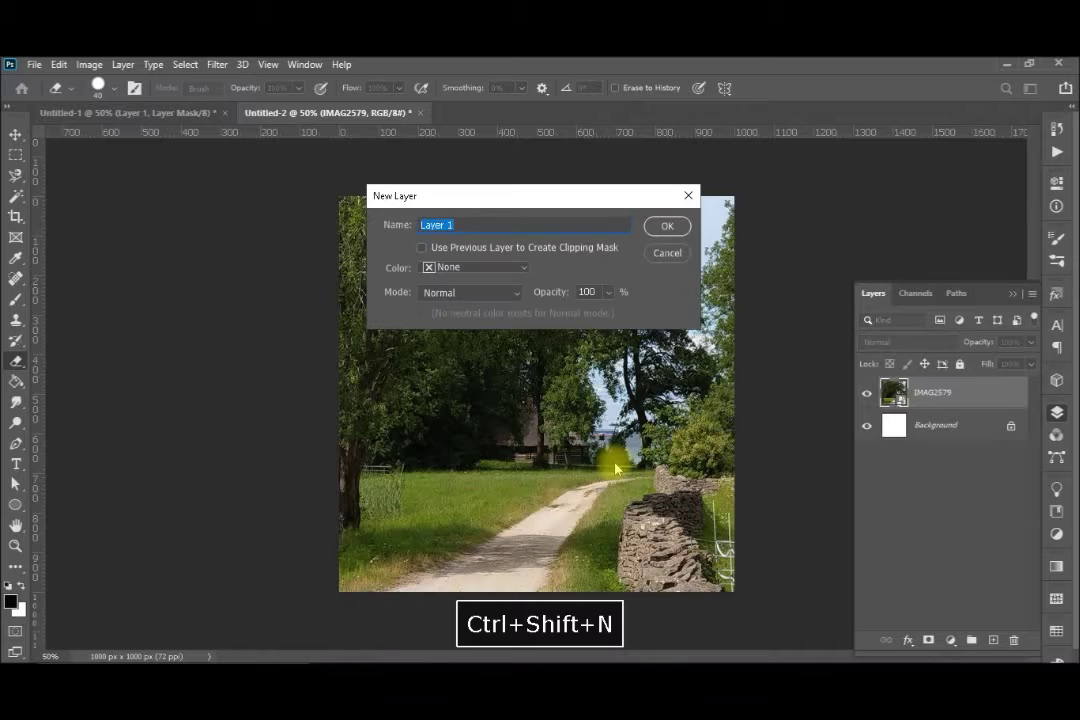
# Step: Add empty Layer 1 and open the Picture Frame filter, reviewing its Advanced and Basic settings
pyautogui.press('Return')
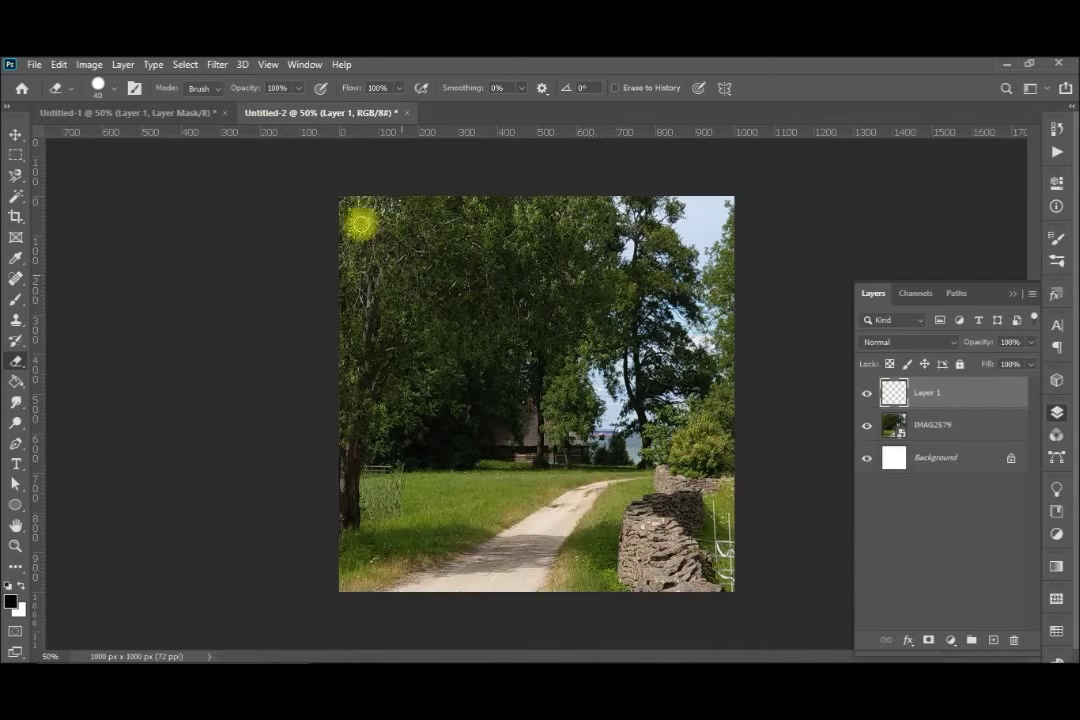
pyautogui.click(217, 65)
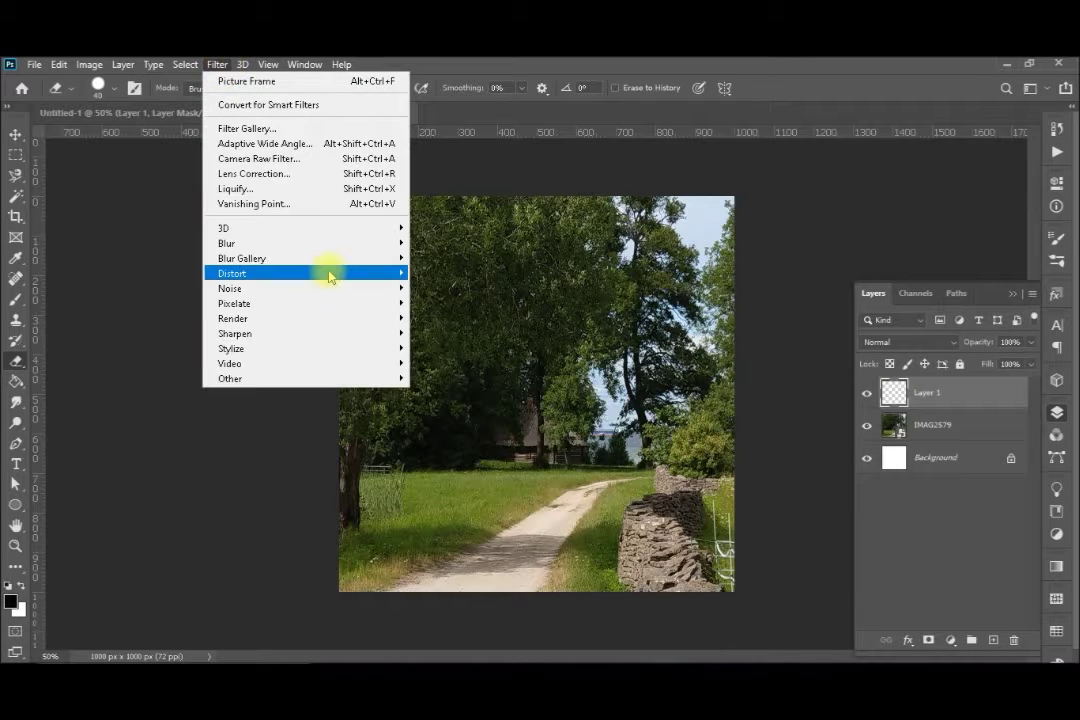
pyautogui.moveTo(362, 318)
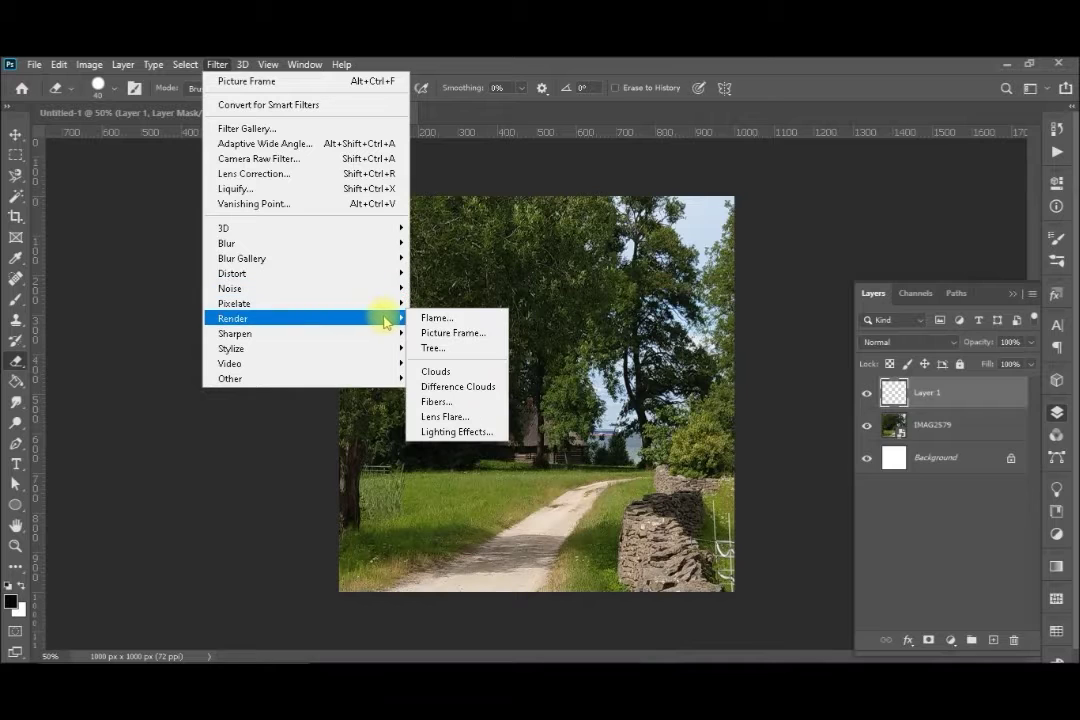
pyautogui.click(455, 333)
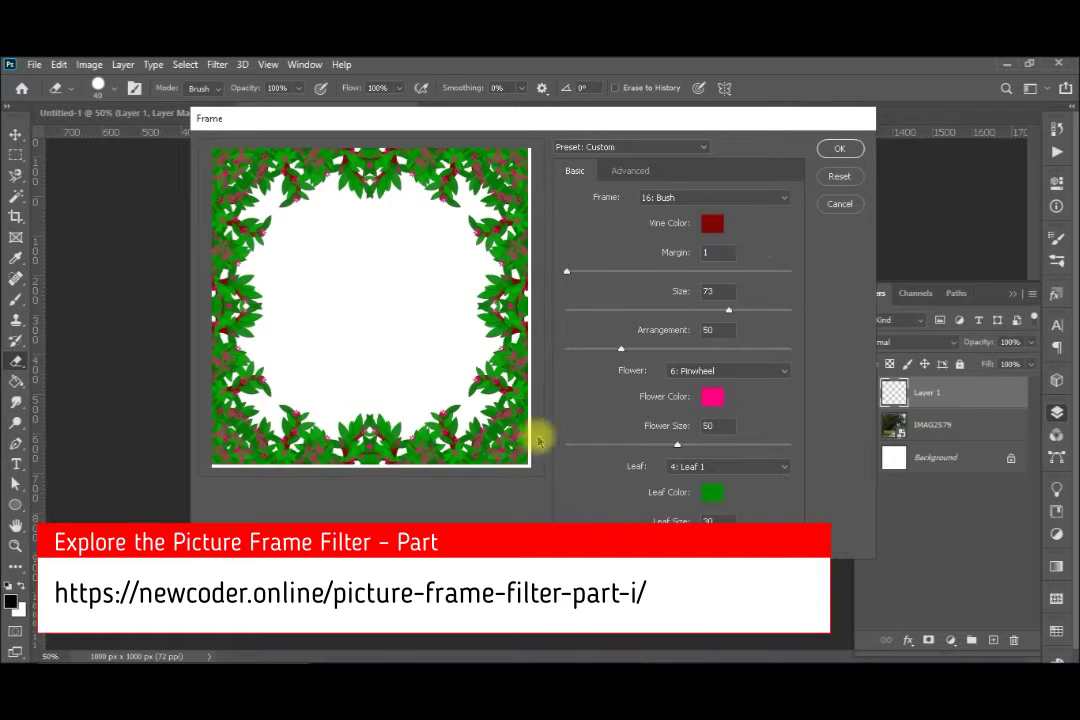
pyautogui.click(628, 171)
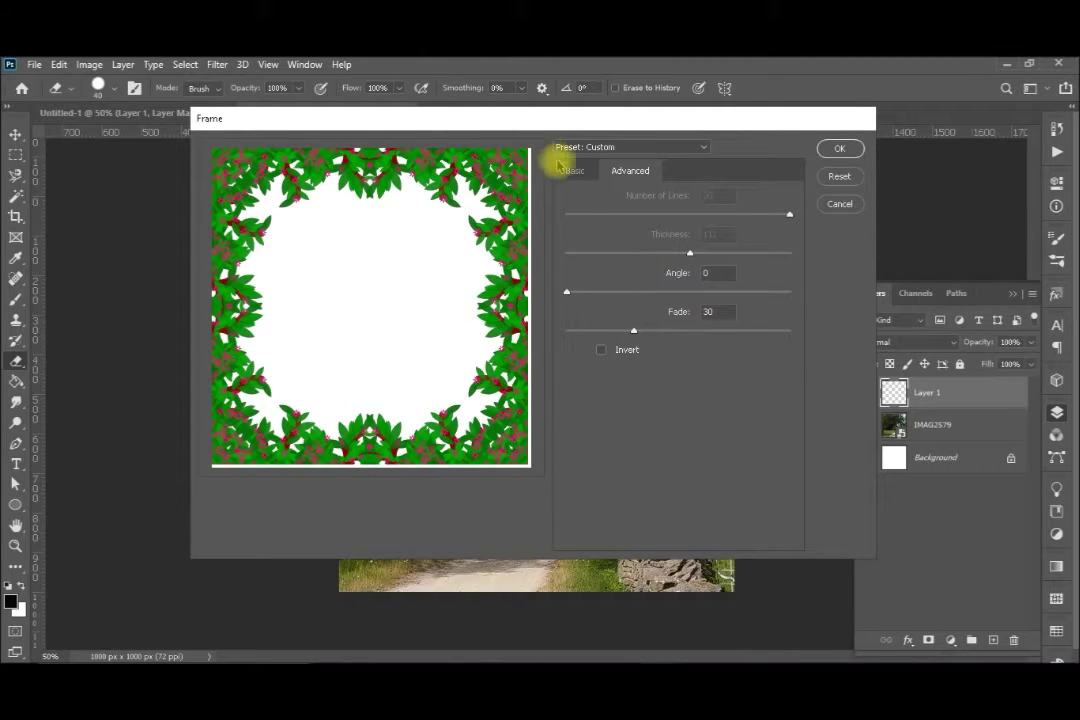
pyautogui.click(574, 171)
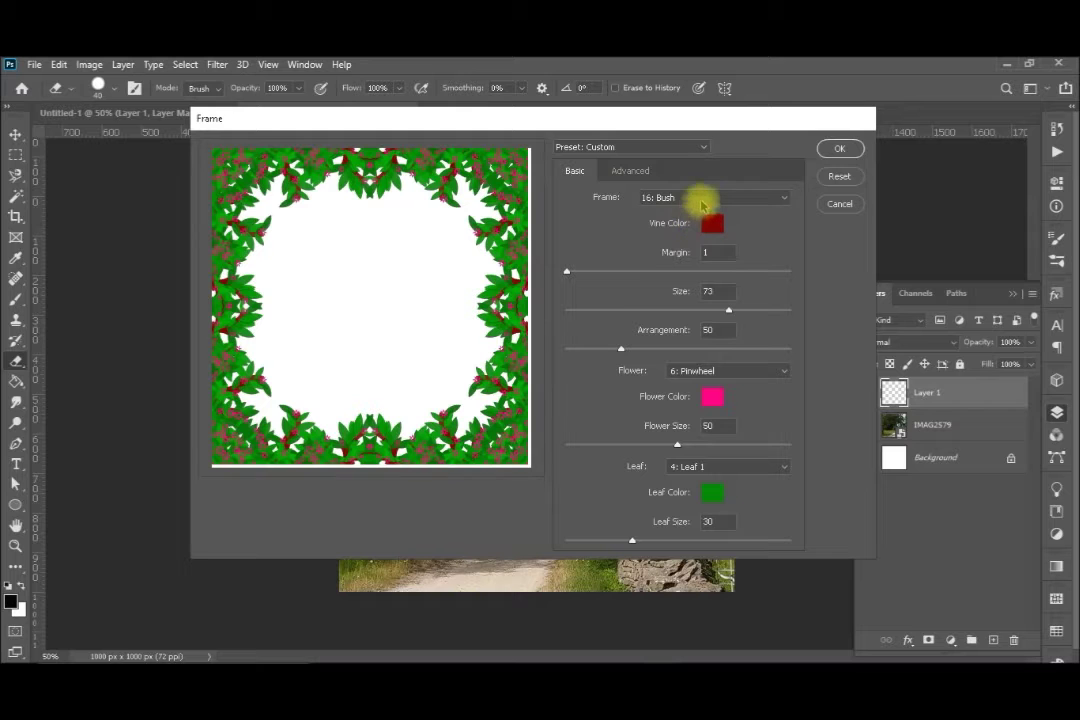
# Step: Keep the 16: Bush frame style and change the flower colour to pure red
pyautogui.click(786, 200)
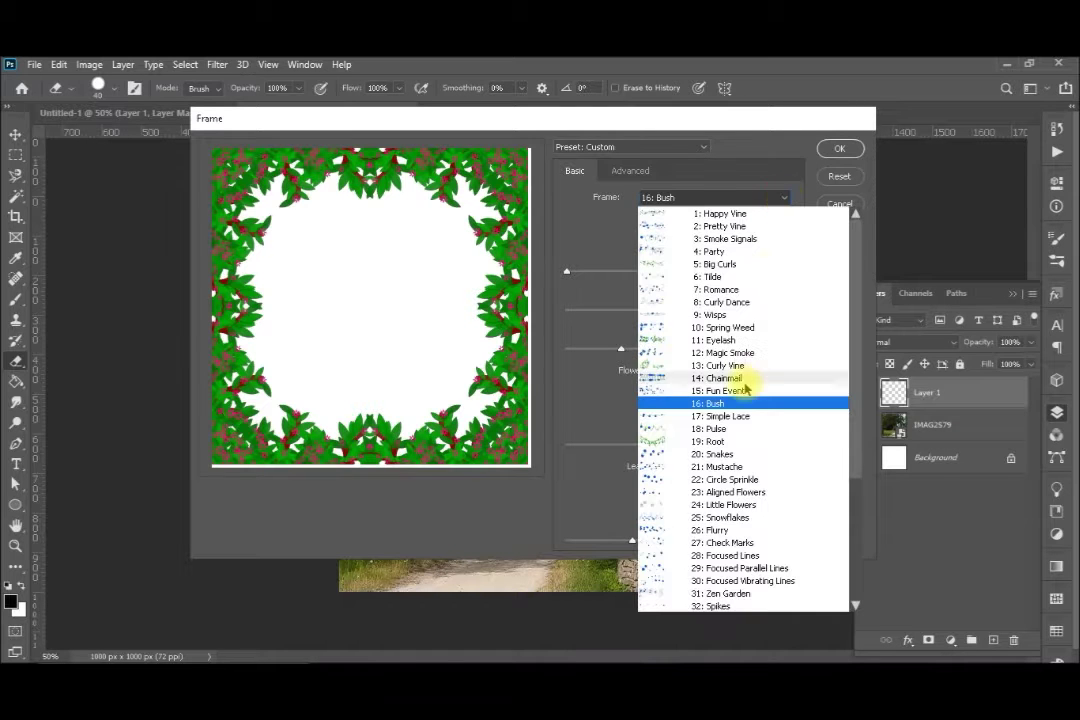
pyautogui.click(730, 404)
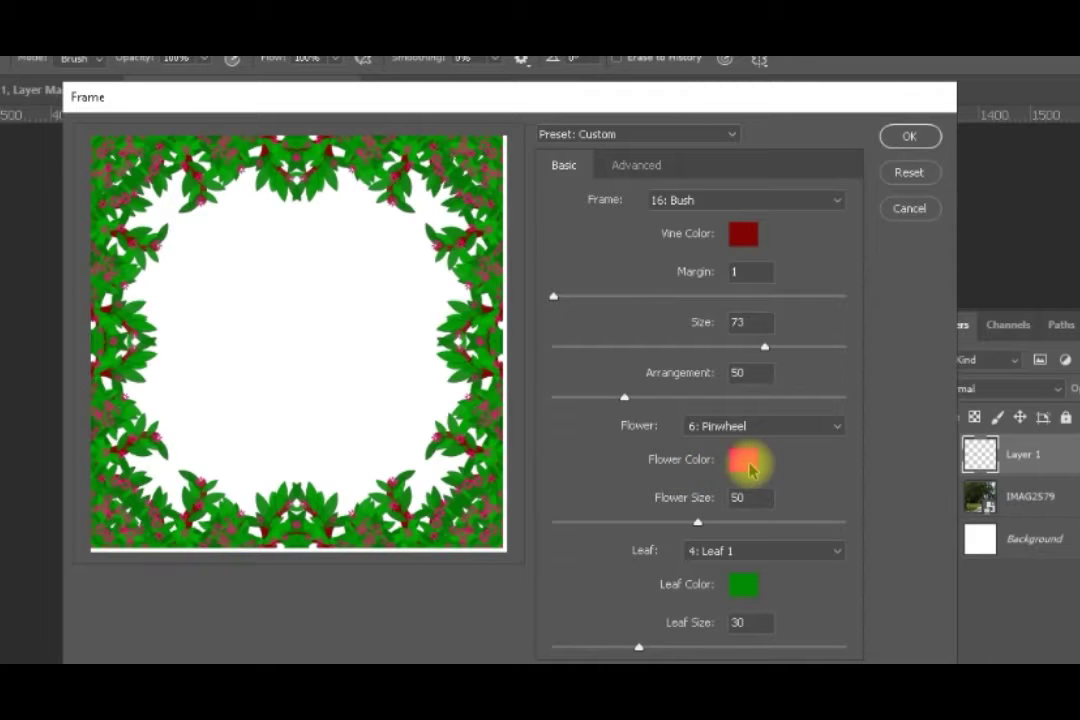
pyautogui.click(748, 463)
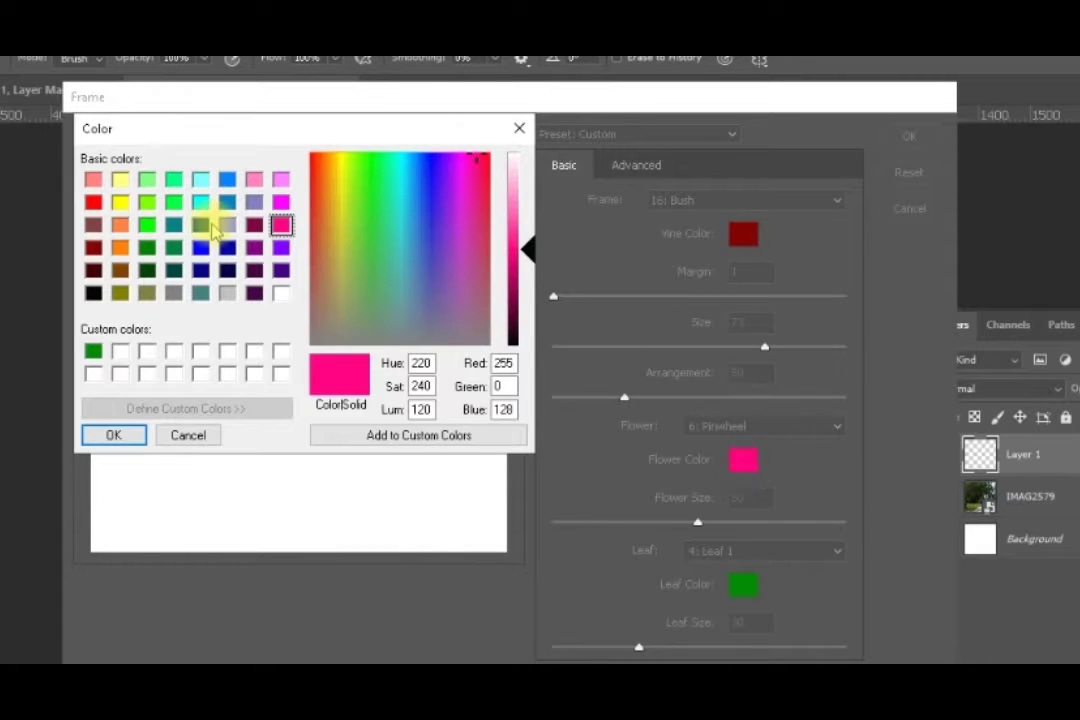
pyautogui.click(93, 202)
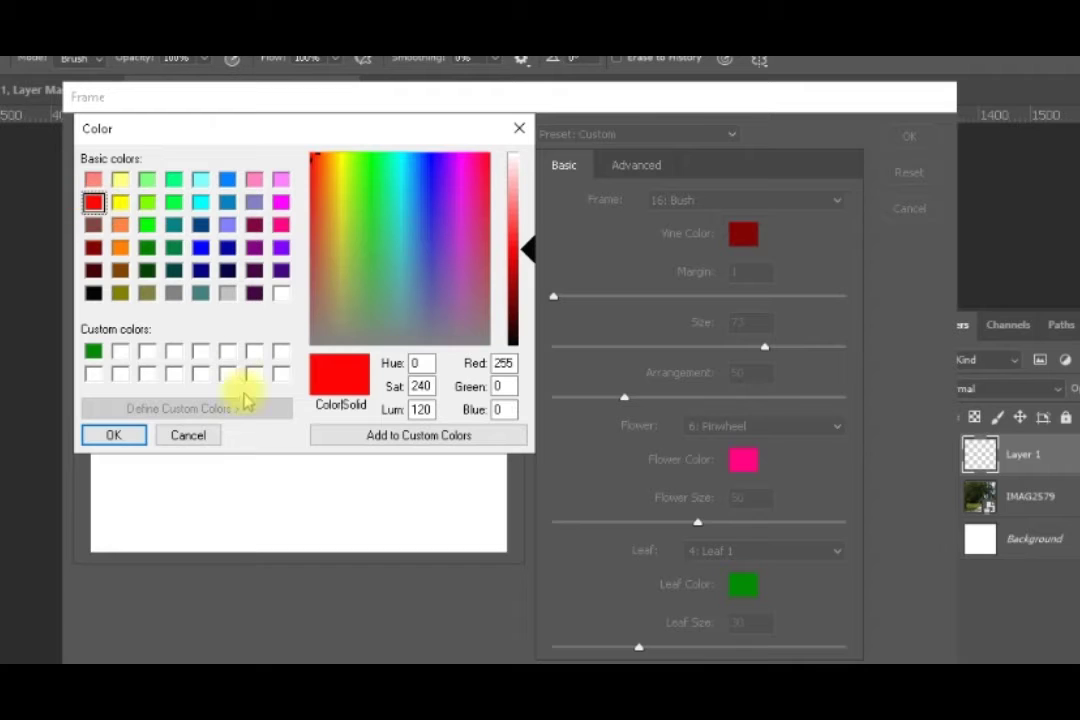
pyautogui.click(96, 434)
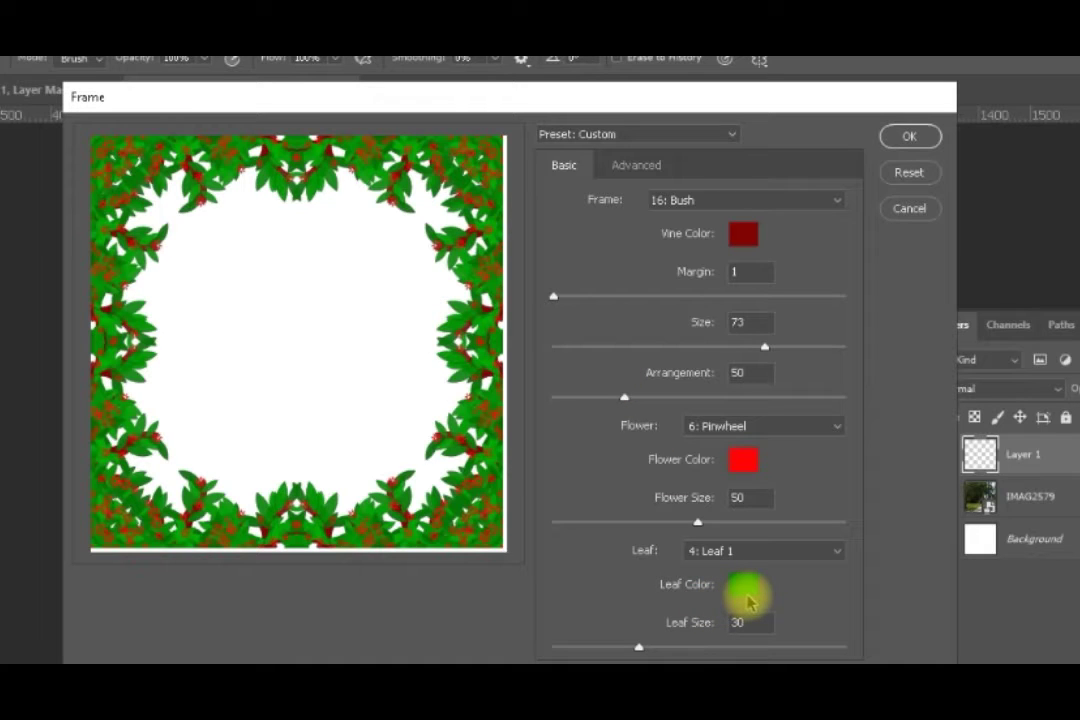
# Step: Darken the leaf green and enlarge the leaves to size 33
pyautogui.click(748, 597)
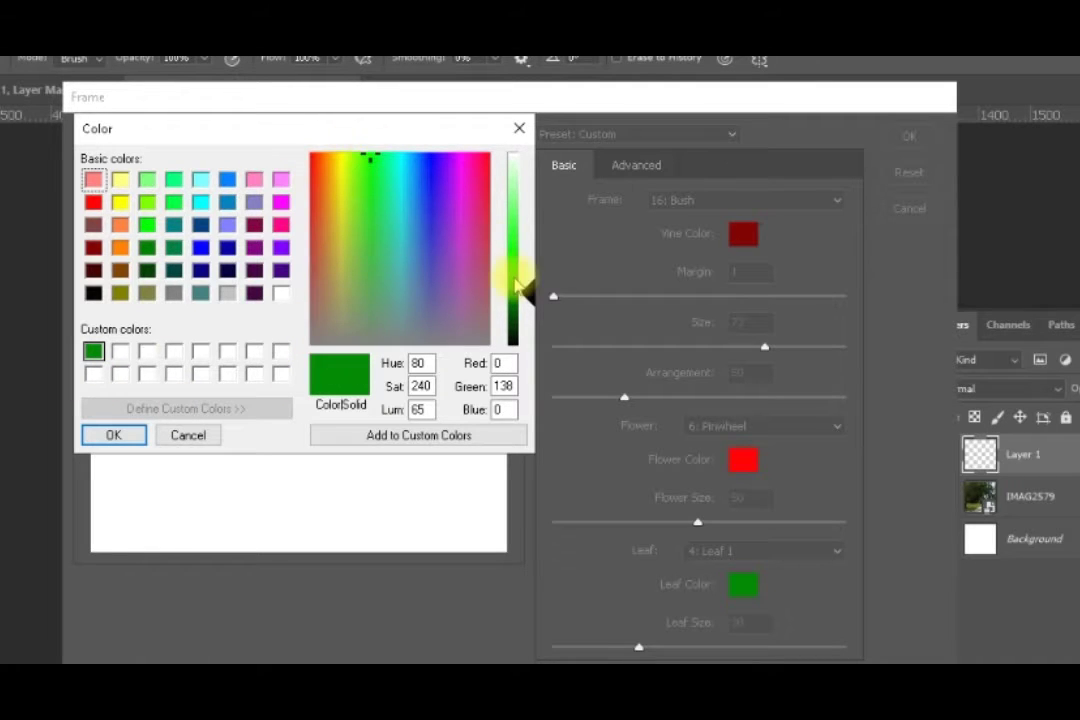
pyautogui.moveTo(525, 292)
pyautogui.mouseDown()
pyautogui.moveTo(531, 246)
pyautogui.moveTo(528, 308)
pyautogui.mouseUp()
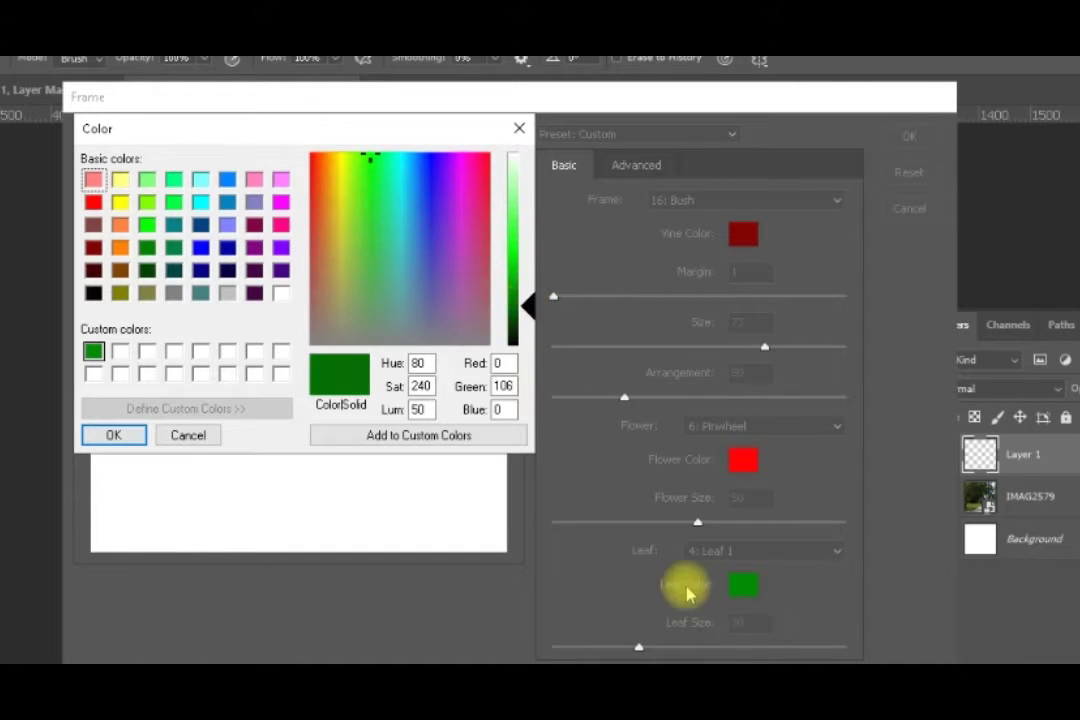
pyautogui.click(100, 435)
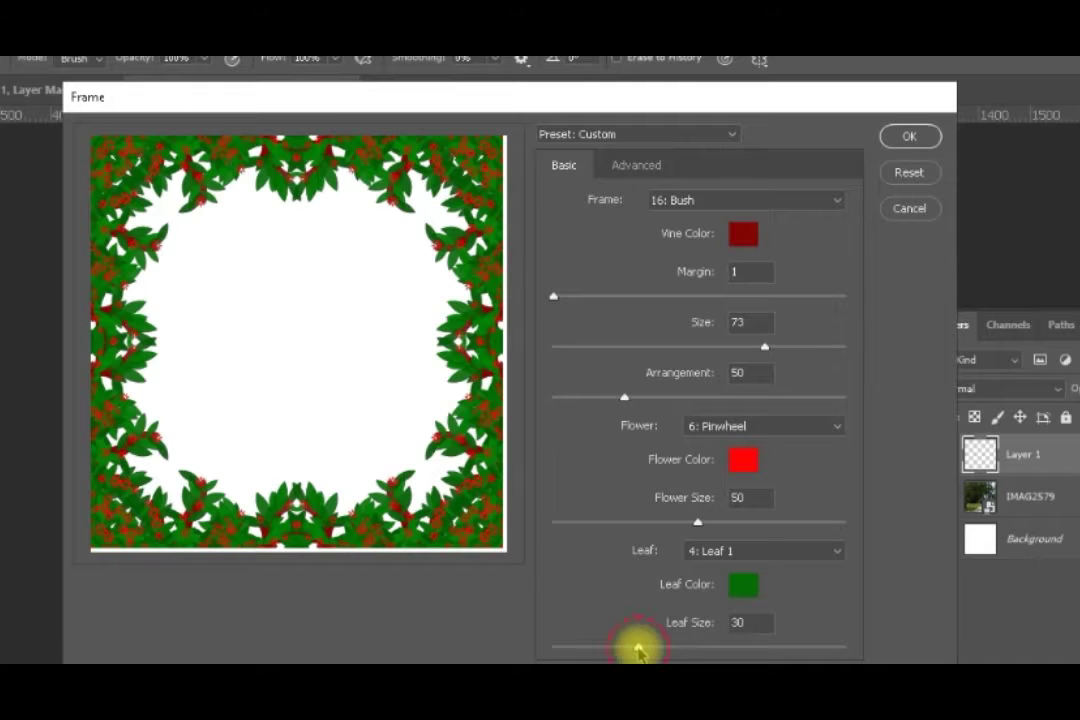
pyautogui.moveTo(638, 651); pyautogui.dragTo(648, 652)
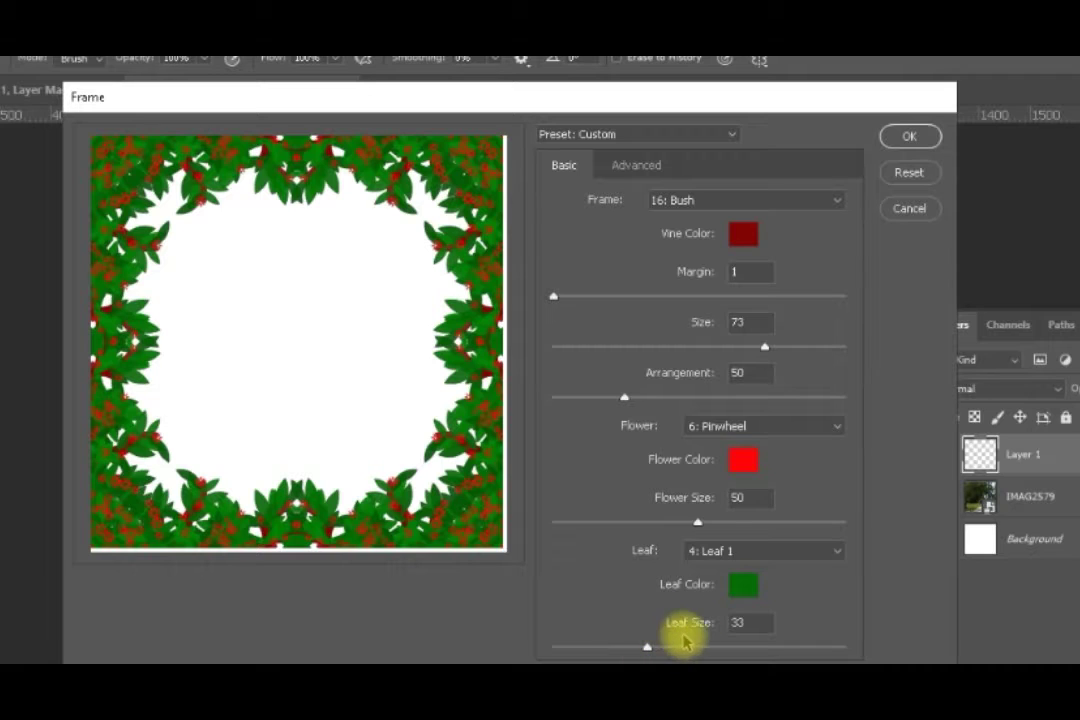
# Step: Keep the 6: Pinwheel flower shape and render the Bush frame onto Layer 1
pyautogui.click(838, 430)
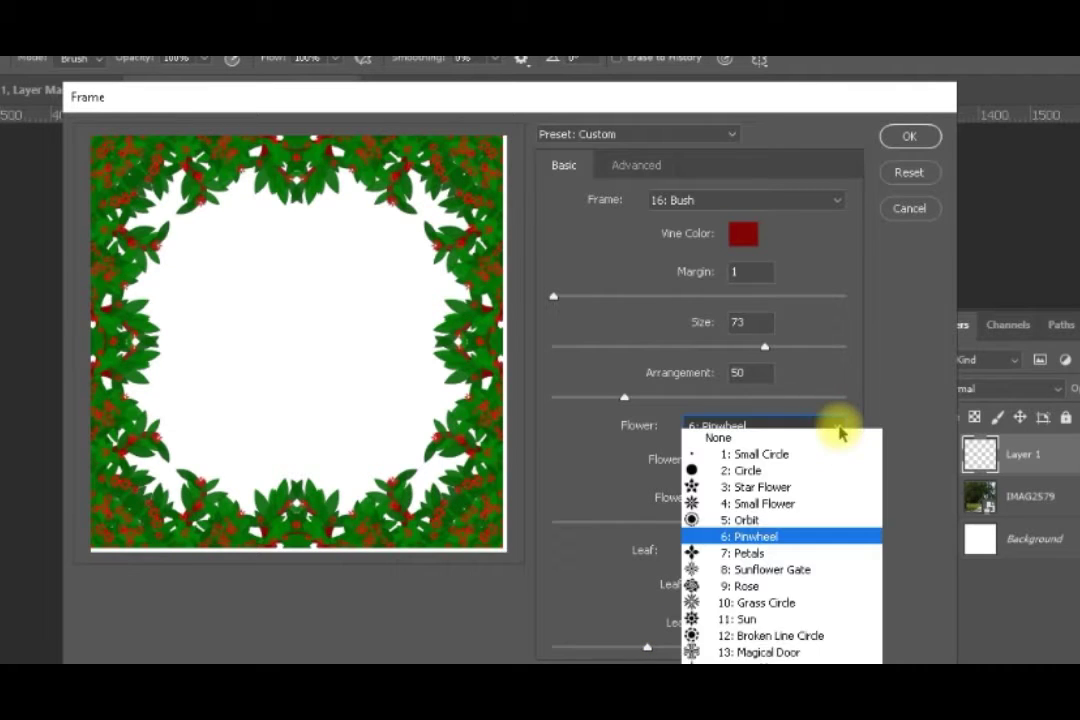
pyautogui.click(789, 540)
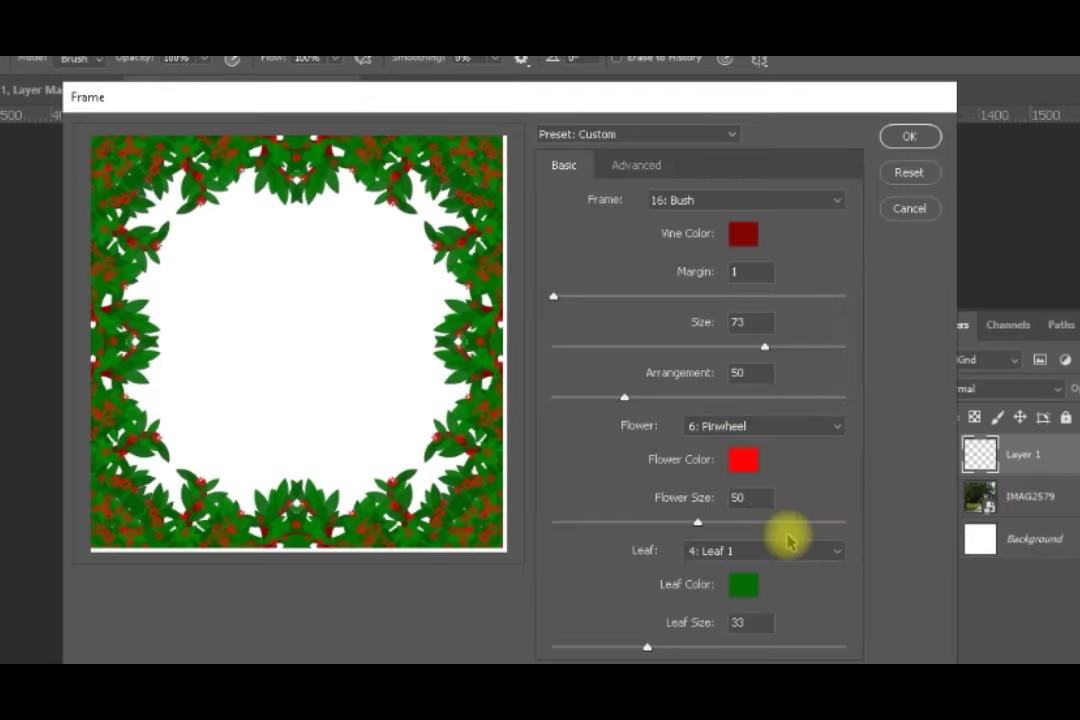
pyautogui.click(909, 139)
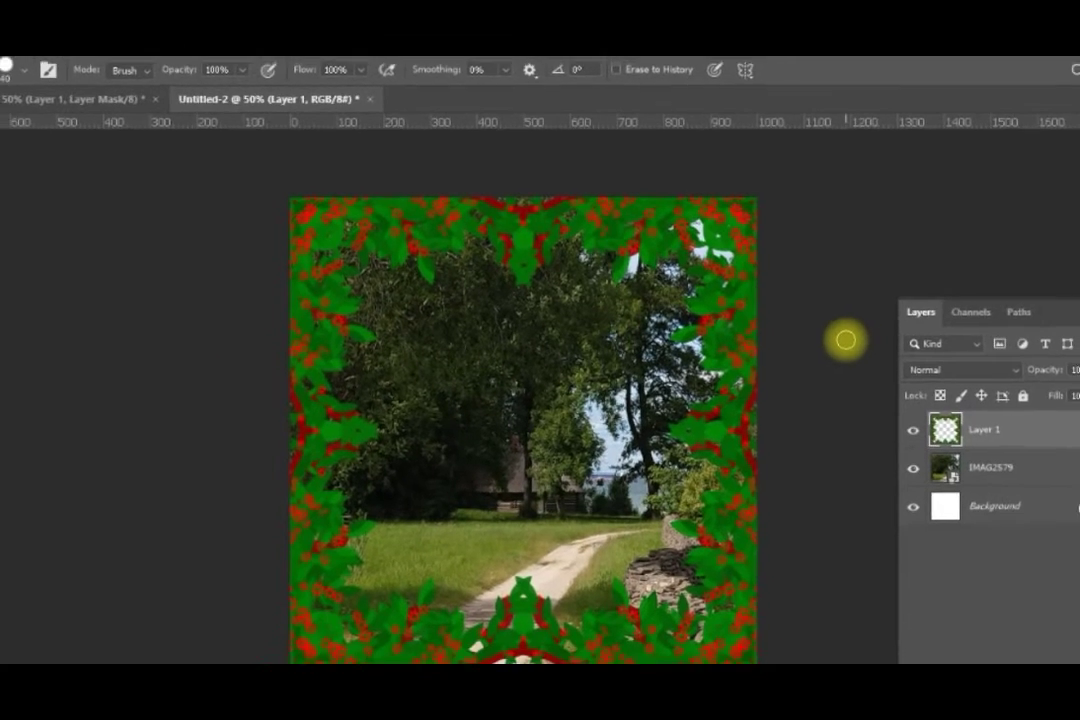
# Step: Stretch the frame layer down past the canvas bottom and commit the transform
pyautogui.press('v')
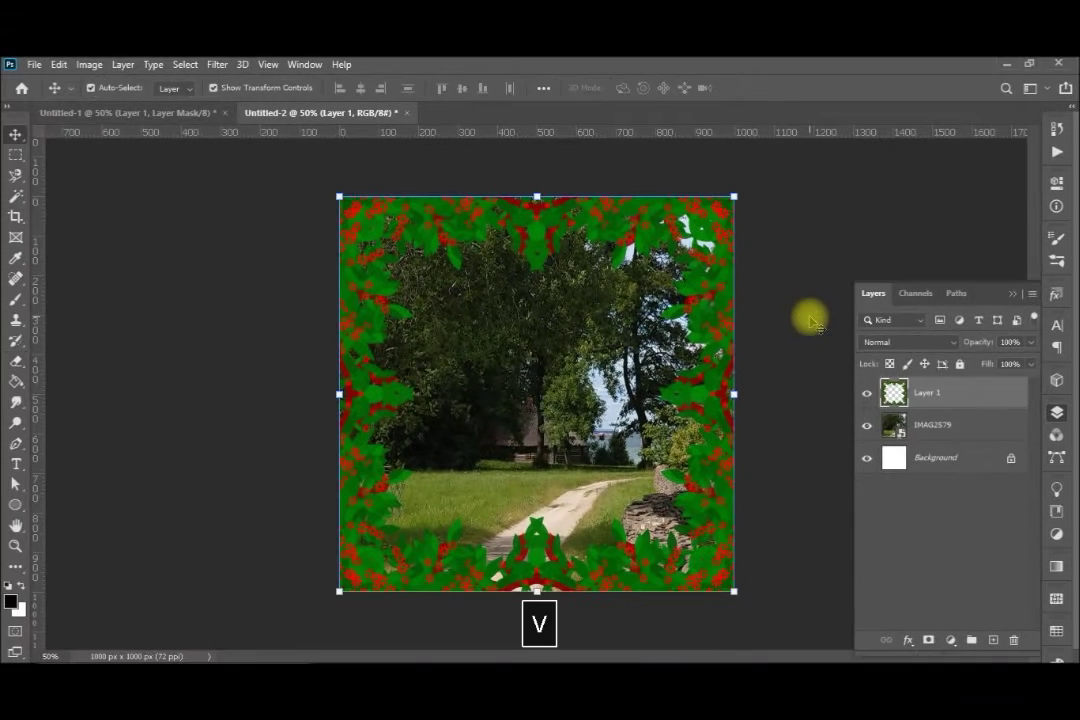
pyautogui.hotkey('ctrl', 'alt', '-')
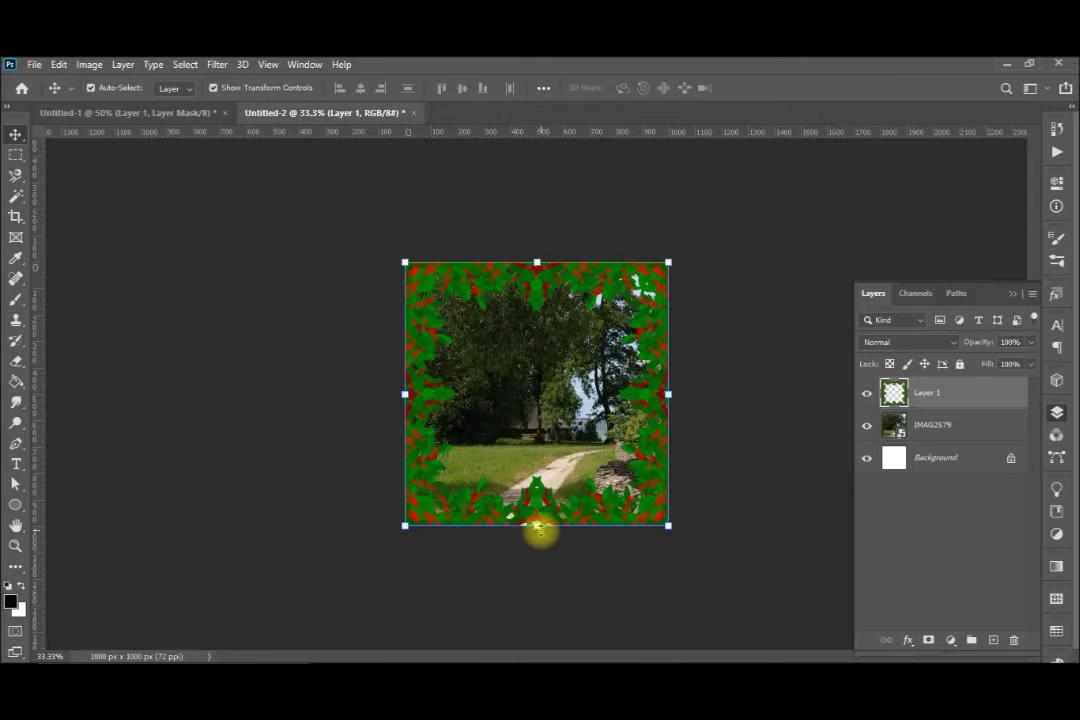
pyautogui.moveTo(537, 527); pyautogui.dragTo(537, 609)
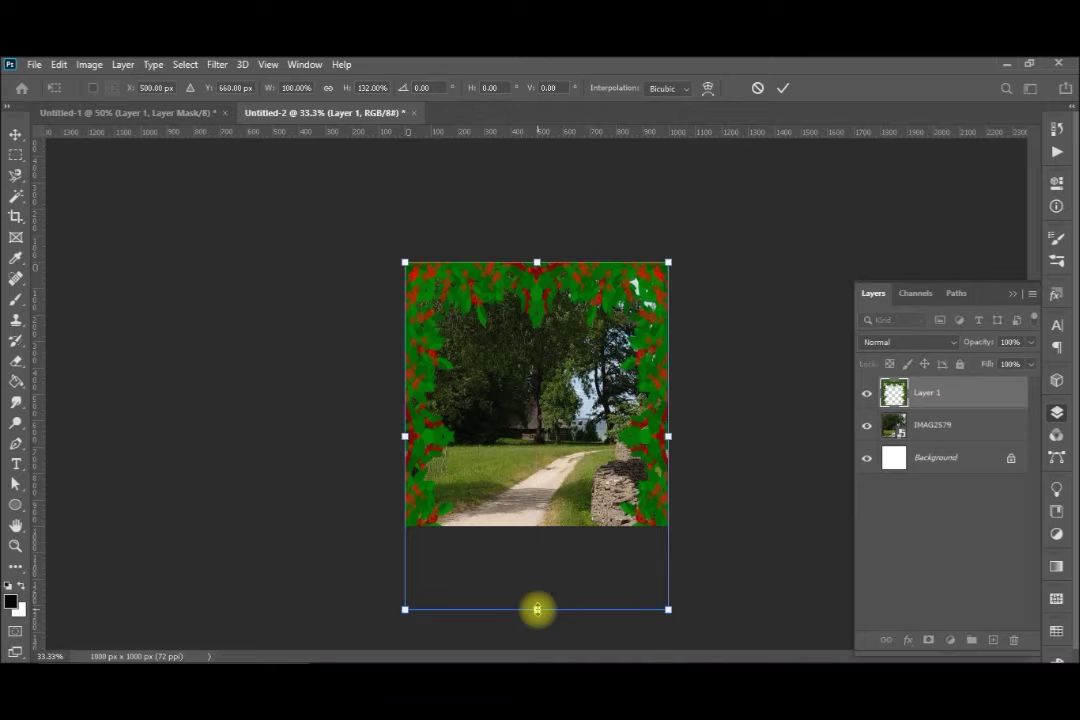
pyautogui.press('Return')
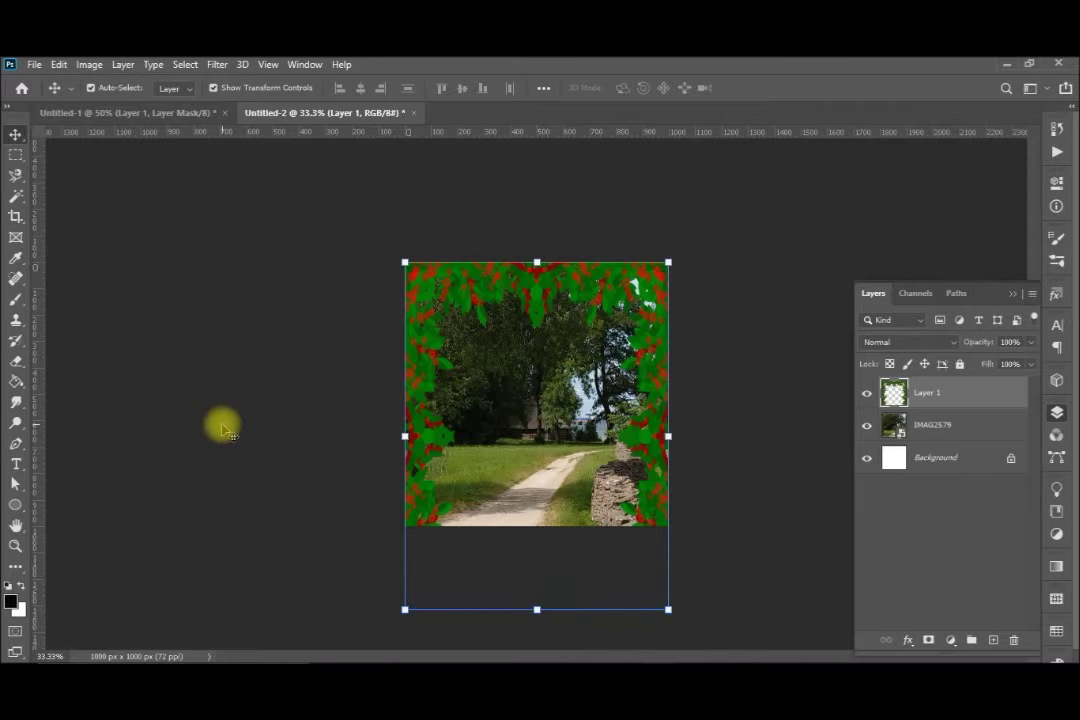
# Step: Crop the canvas to its 1000 x 1000 px edges, trimming the frame's overhang
pyautogui.click(16, 216)
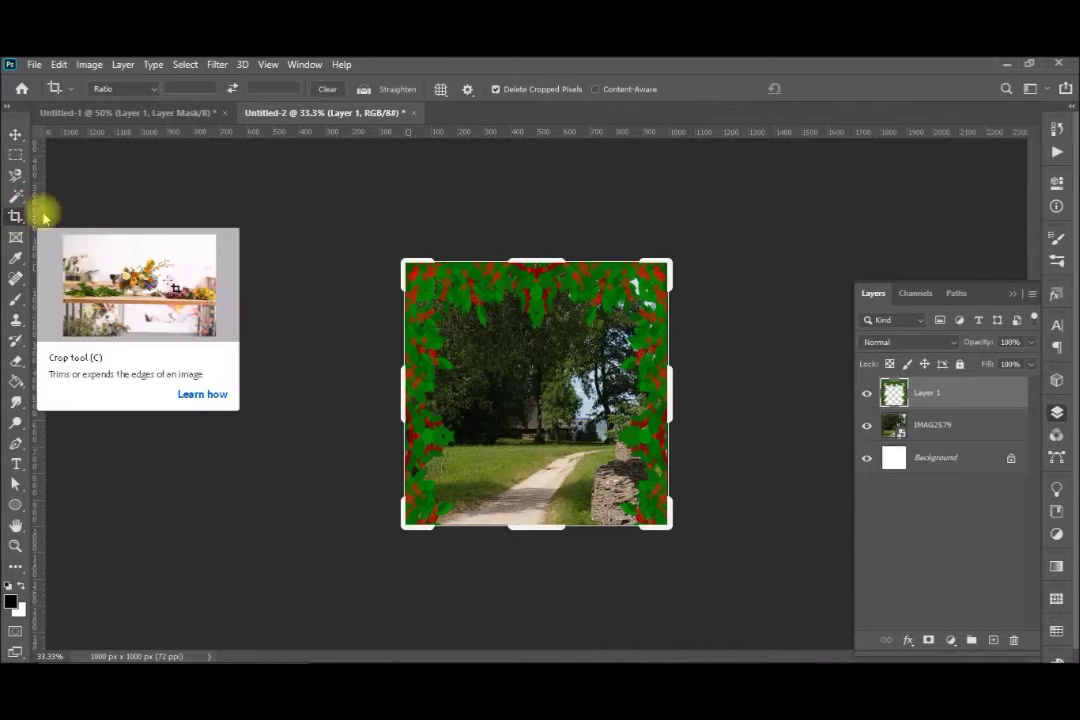
pyautogui.press('Return')
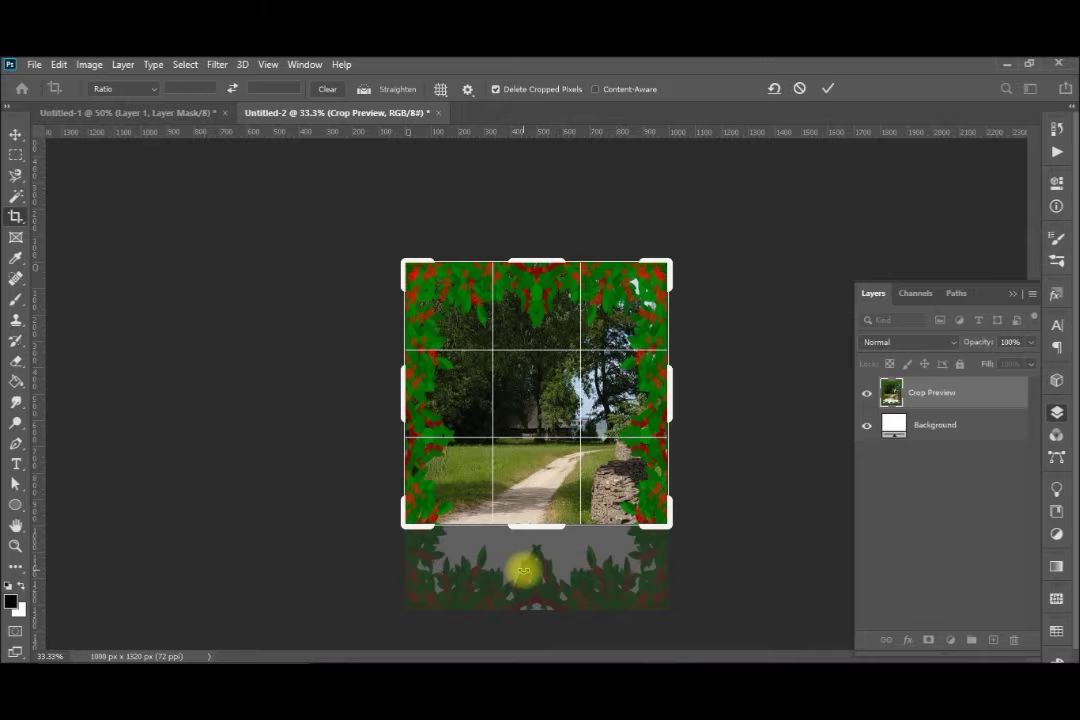
pyautogui.click(830, 87)
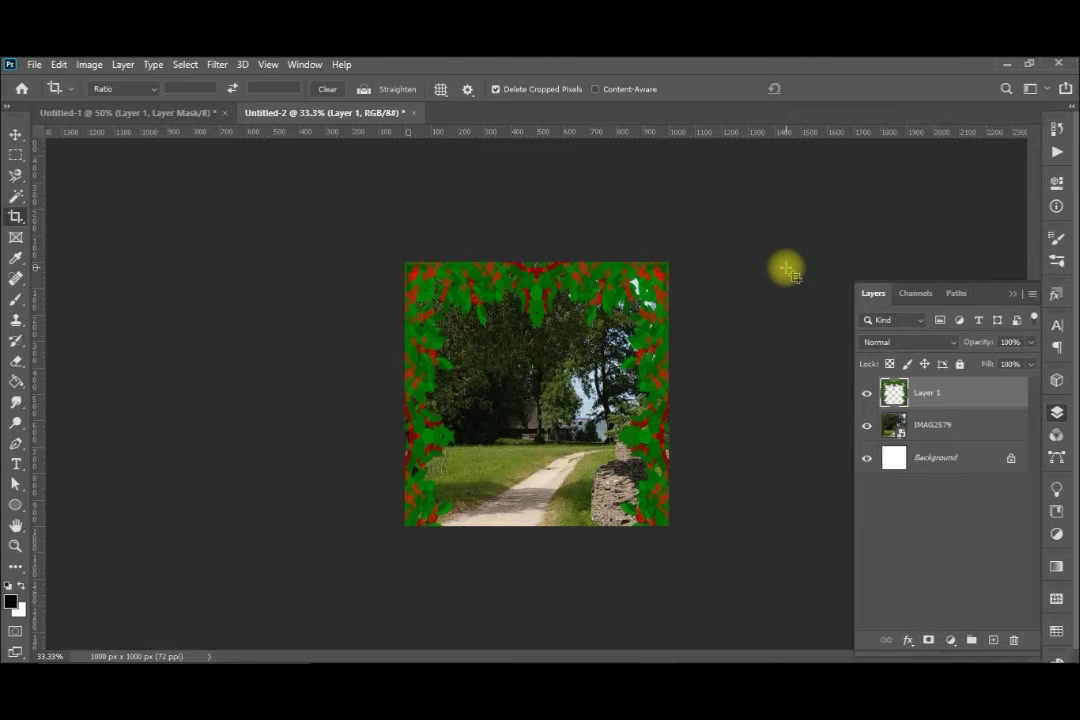
# Step: Duplicate the frame layer twice and hide both Layer 1 copy and Layer 1 copy 2
pyautogui.hotkey('ctrl', 'j')
pyautogui.hotkey('ctrl', 'j')
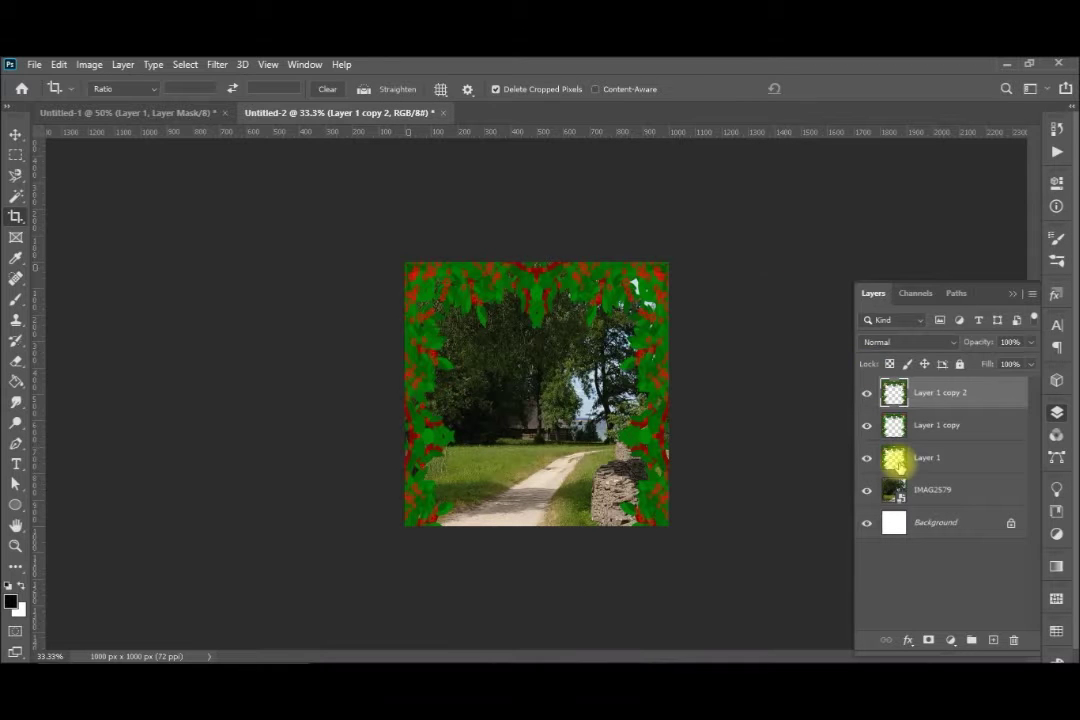
pyautogui.click(867, 425)
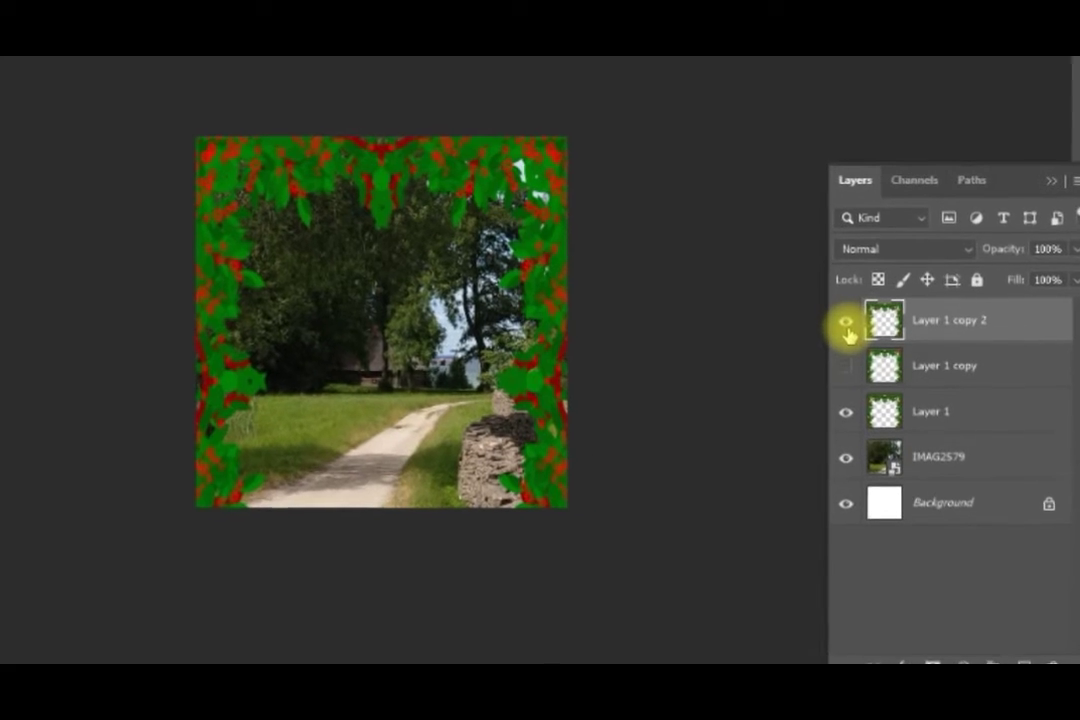
pyautogui.click(845, 322)
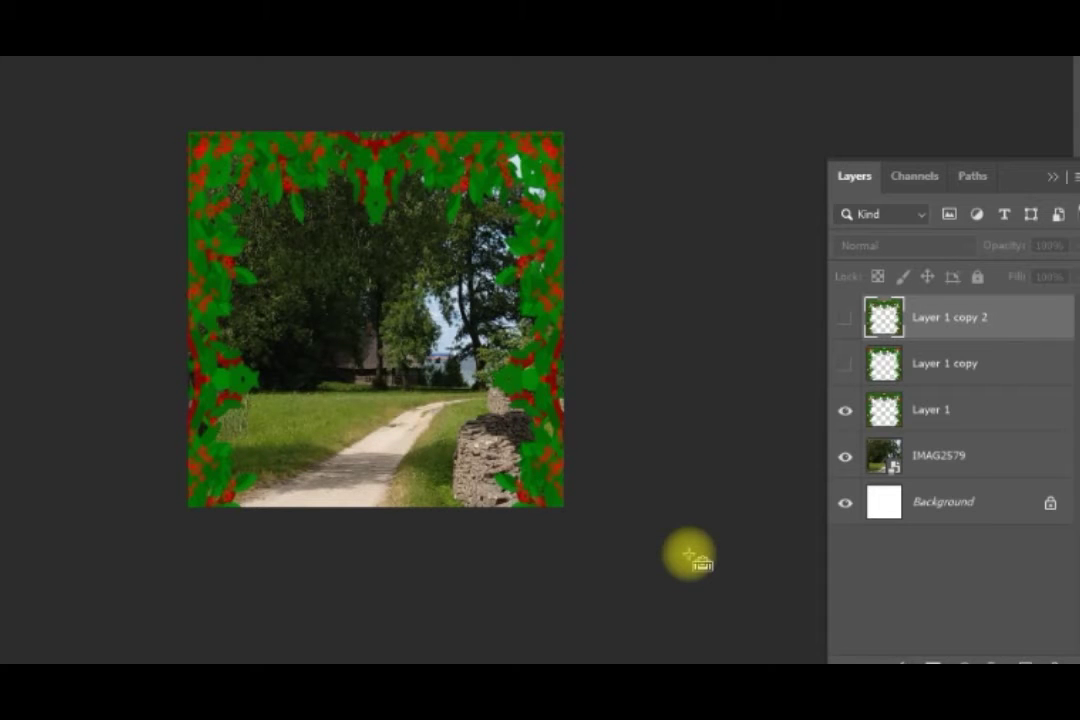
# Step: Fit the whole canvas in view and select Layer 1 for adding a layer effect
pyautogui.hotkey('ctrl', '0')
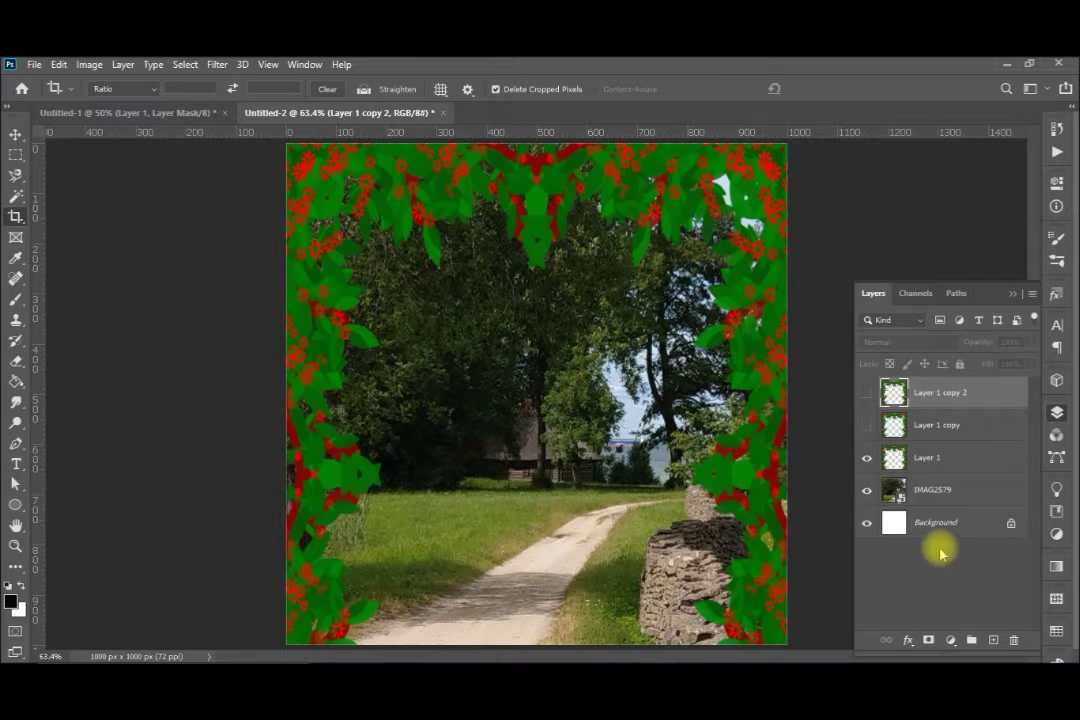
pyautogui.click(950, 461)
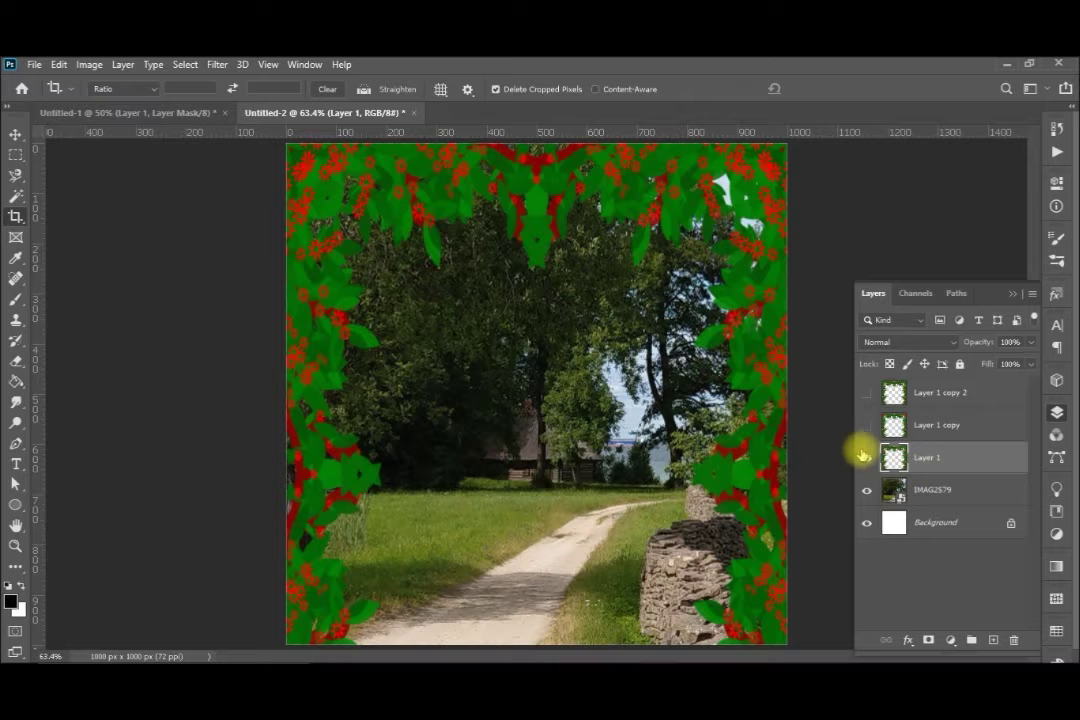
pyautogui.click(907, 640)
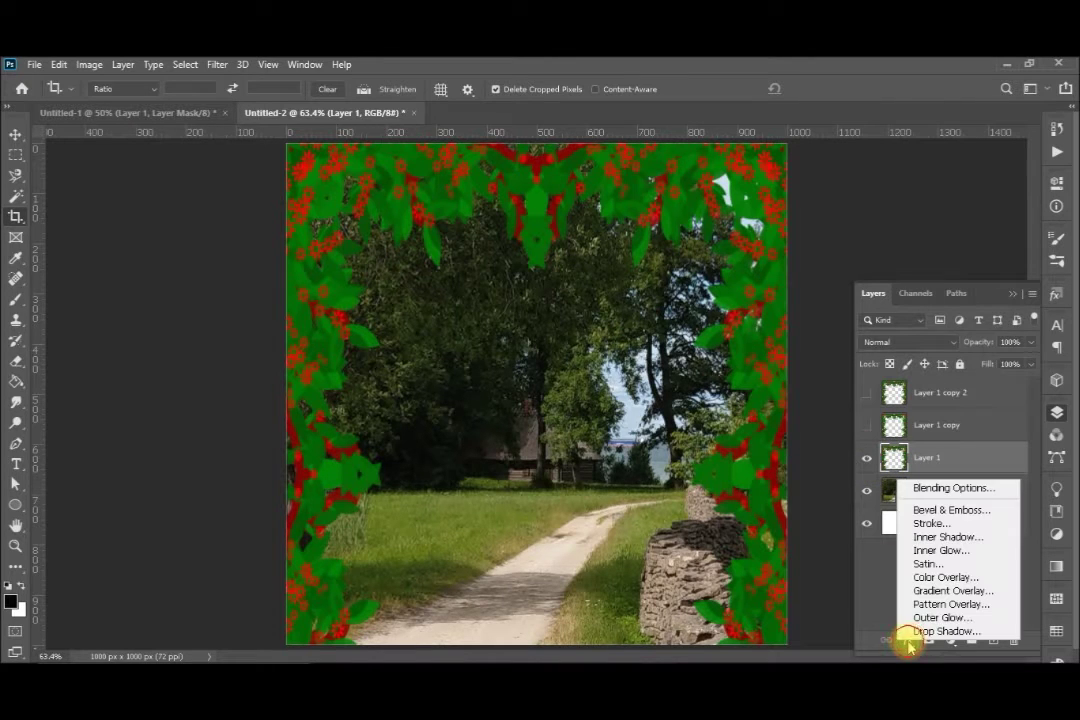
# Step: Apply Bevel & Emboss to Layer 1 with Outer Bevel style and depth lowered to 417%
pyautogui.click(927, 511)
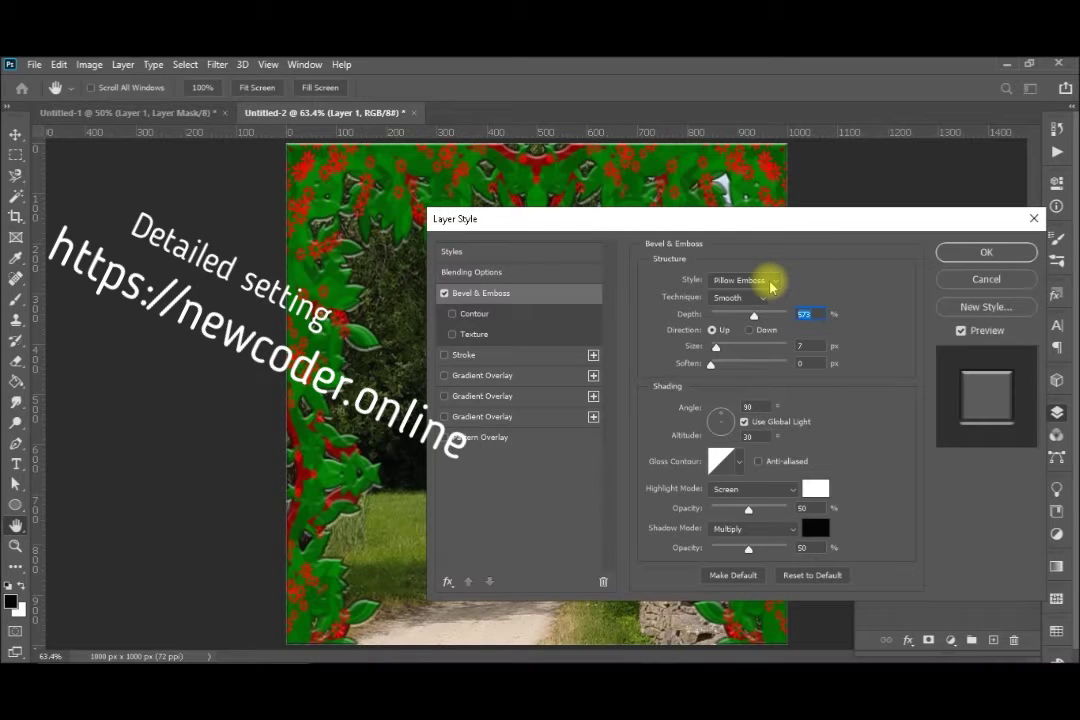
pyautogui.click(768, 283)
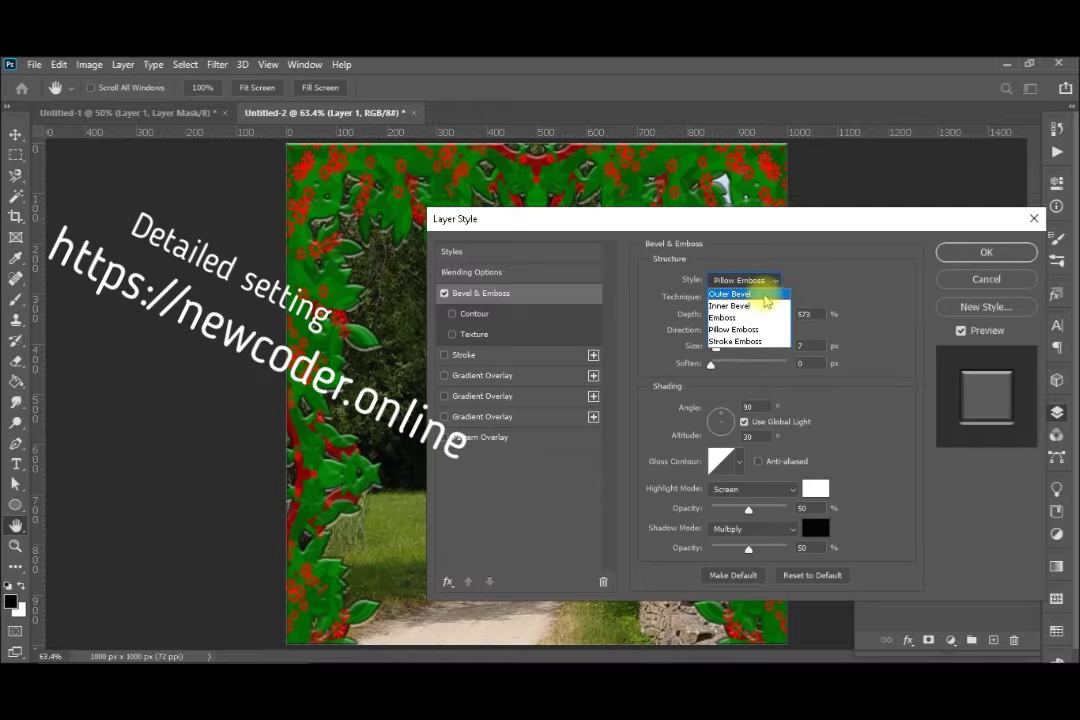
pyautogui.click(764, 295)
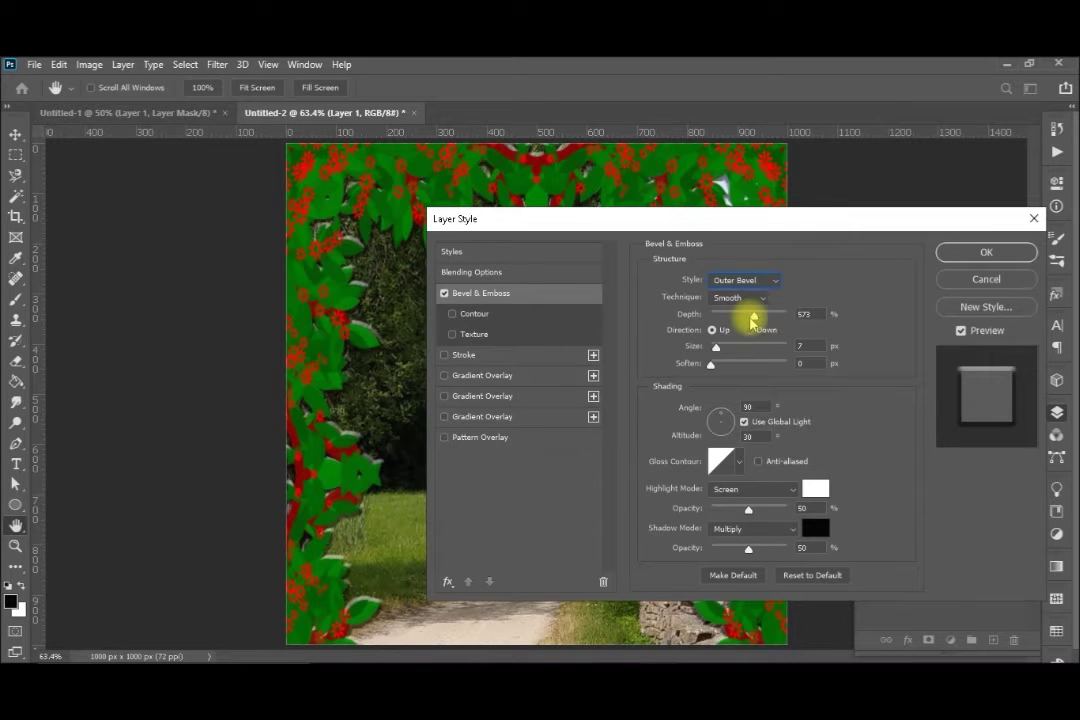
pyautogui.moveTo(754, 319); pyautogui.dragTo(744, 319)
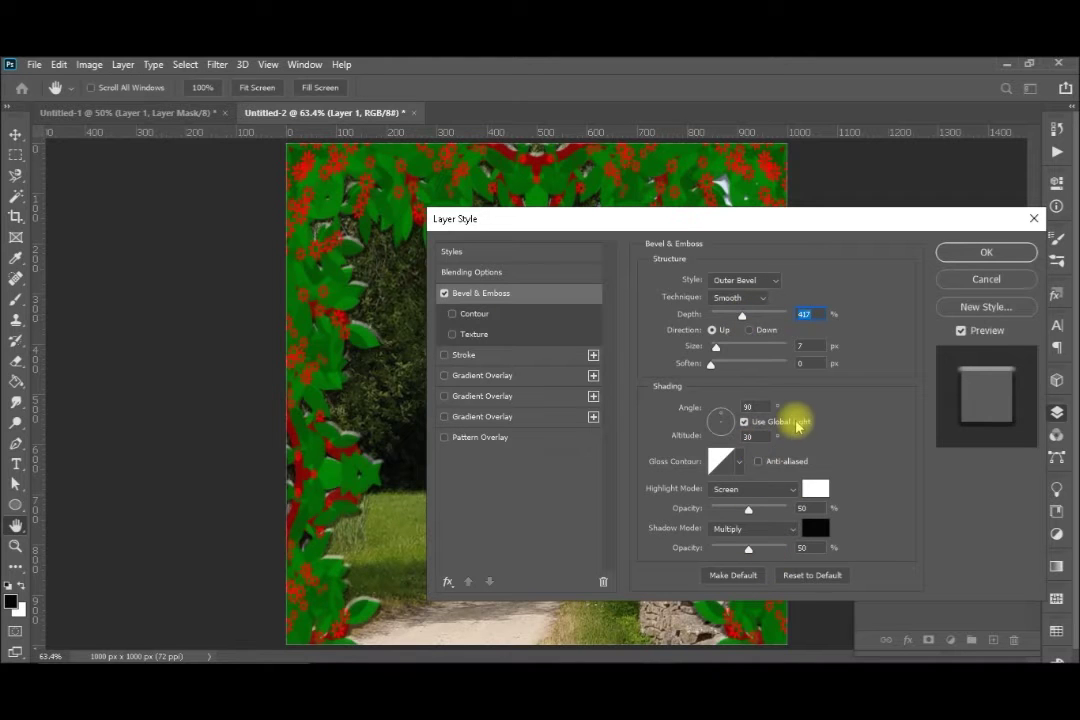
pyautogui.click(958, 250)
pyautogui.press('c')
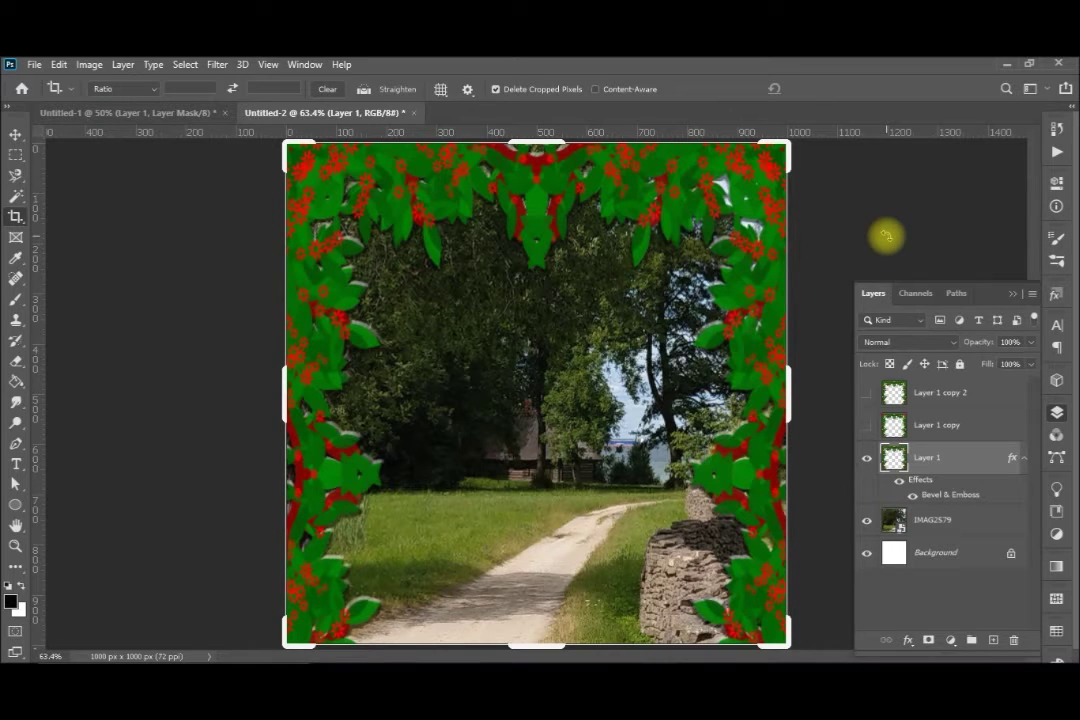
# Step: Hide the bevelled Layer 1, show Layer 1 copy, and make it the active layer
pyautogui.press('v')
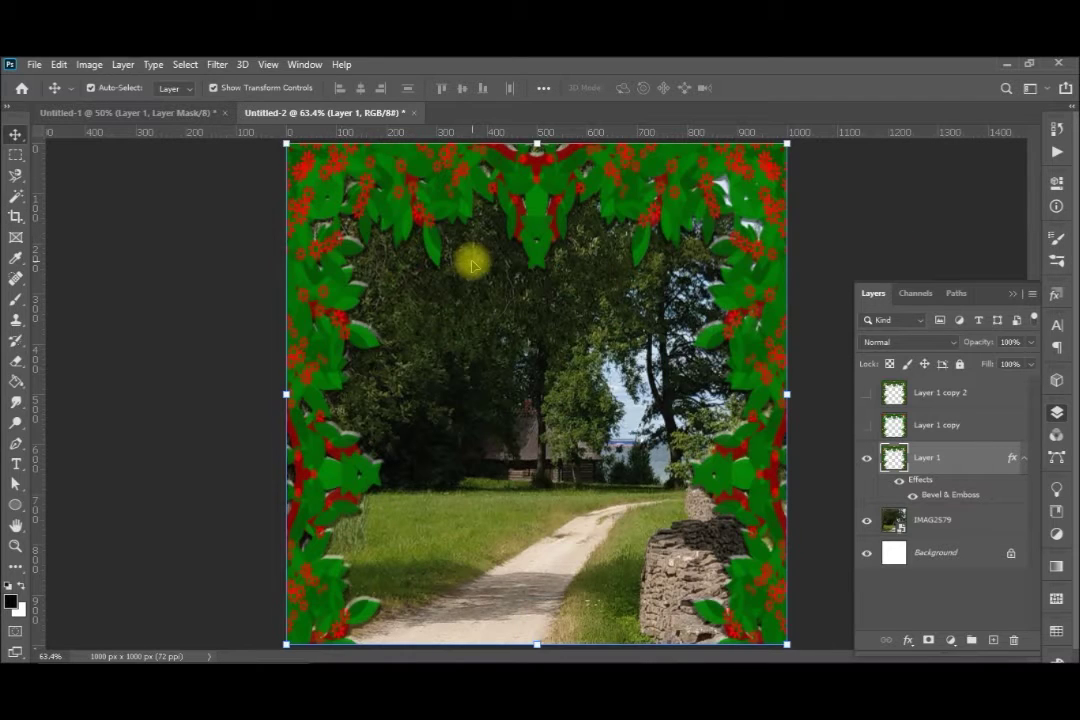
pyautogui.click(867, 458)
pyautogui.click(867, 428)
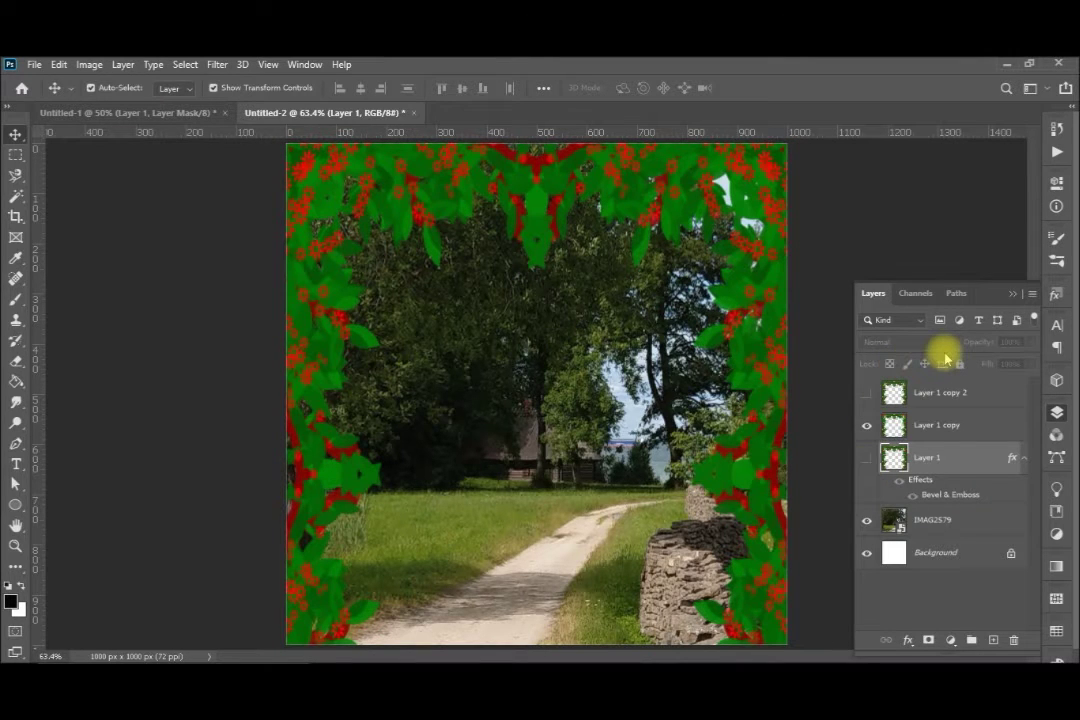
pyautogui.click(948, 430)
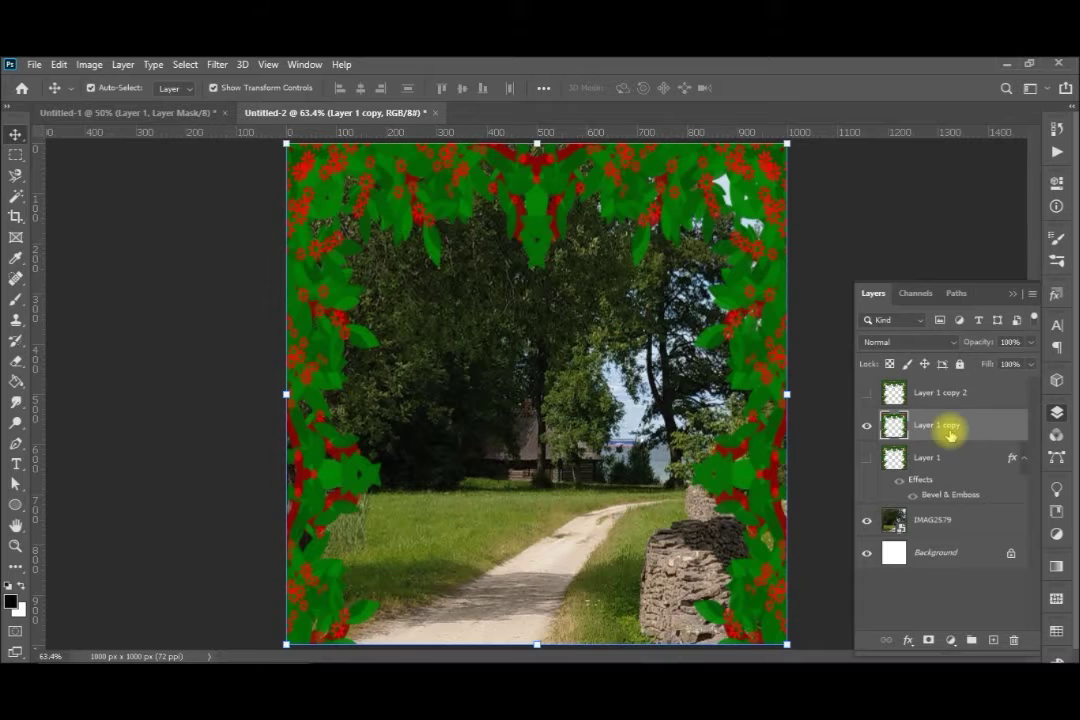
# Step: Set Layer 1 copy's blend mode to Color
pyautogui.click(945, 344)
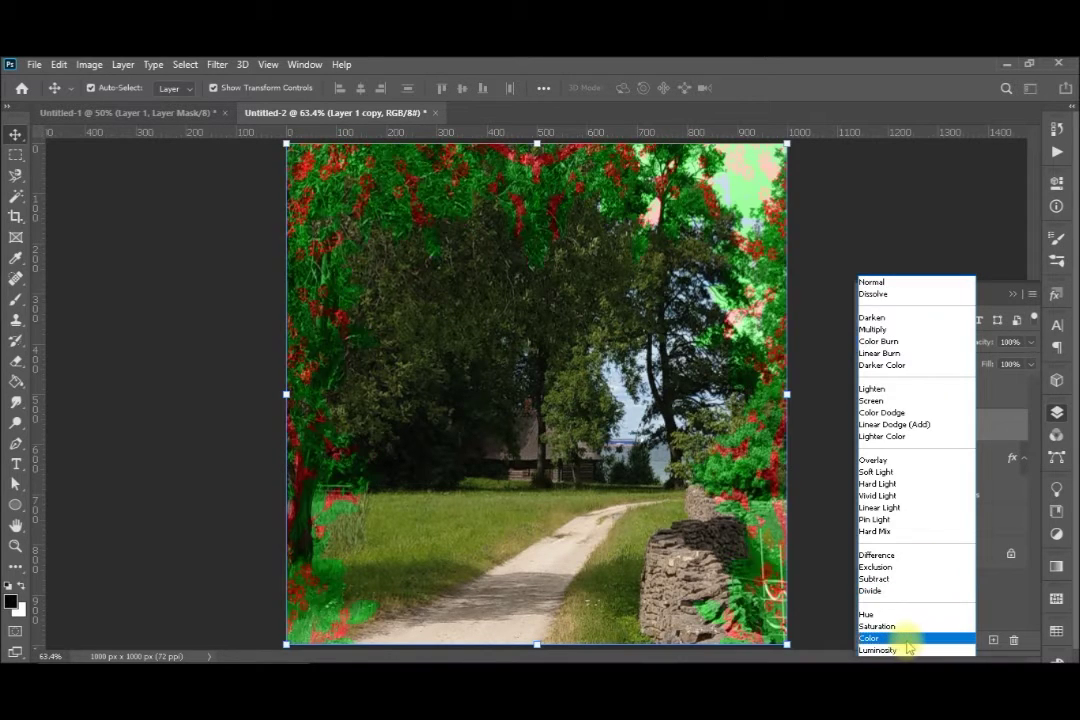
pyautogui.click(905, 638)
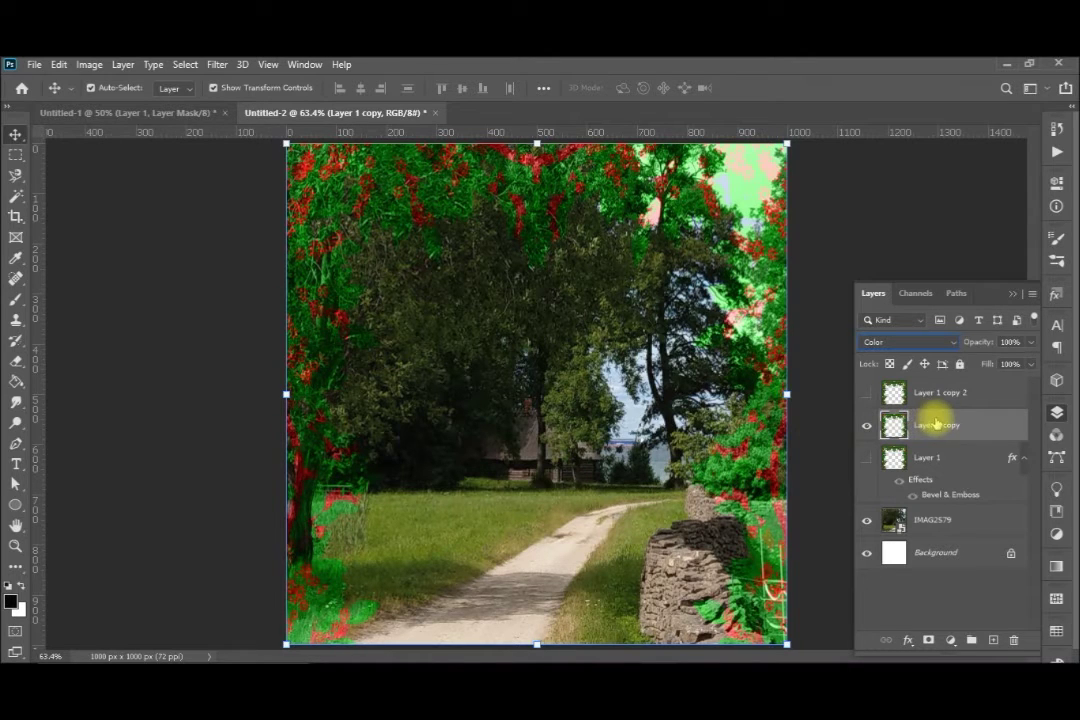
# Step: Add a white layer mask to Layer 1 copy and erase its tint in the top-right sky
pyautogui.click(928, 640)
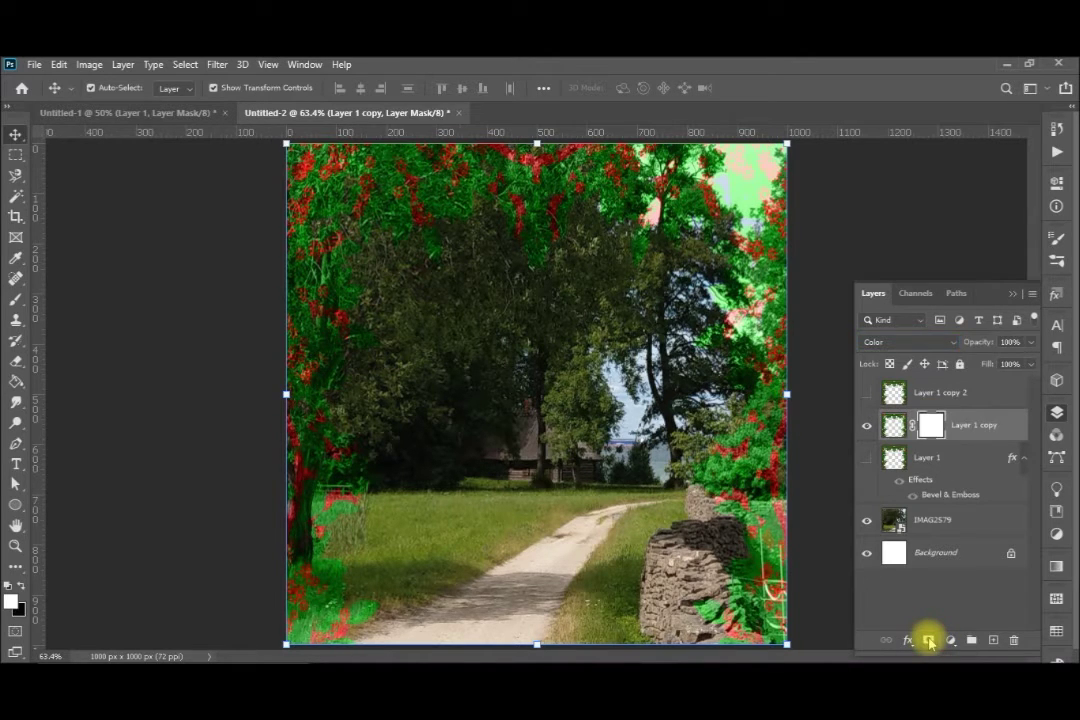
pyautogui.click(15, 358)
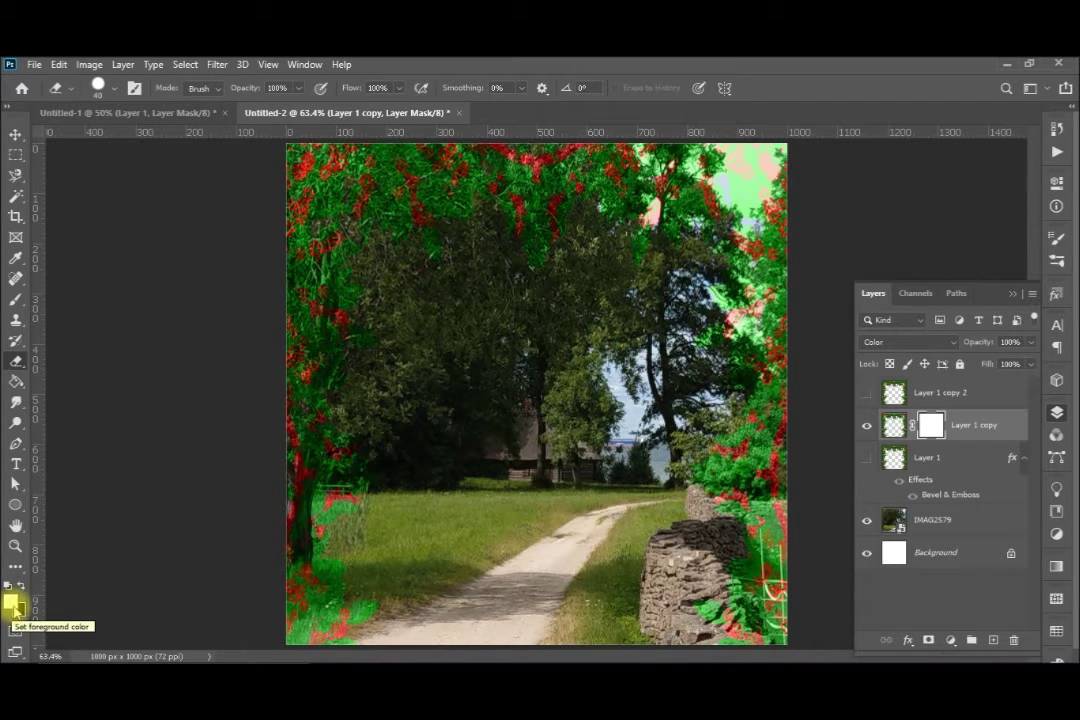
pyautogui.moveTo(735, 179)
pyautogui.mouseDown()
pyautogui.moveTo(729, 211)
pyautogui.moveTo(772, 157)
pyautogui.moveTo(730, 146)
pyautogui.moveTo(726, 163)
pyautogui.moveTo(719, 156)
pyautogui.moveTo(738, 164)
pyautogui.moveTo(652, 222)
pyautogui.moveTo(655, 152)
pyautogui.moveTo(640, 146)
pyautogui.moveTo(693, 168)
pyautogui.mouseUp()
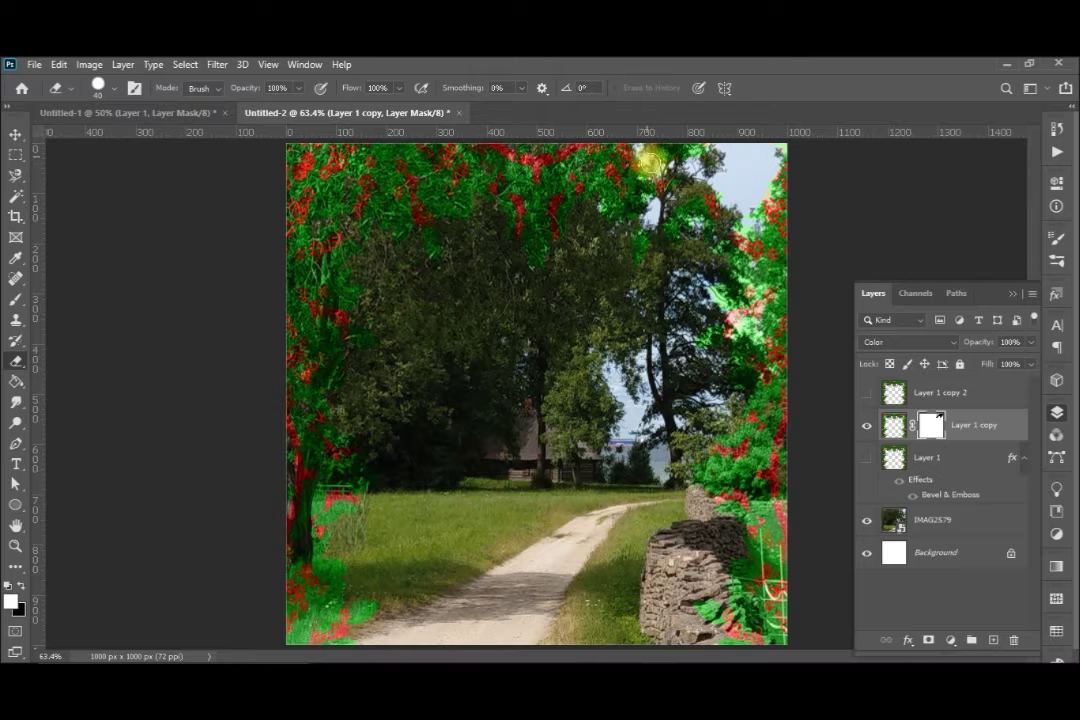
# Step: Erase the tint over the right tree, stone wall top and lower-left tree base, then hide Layer 1 copy
pyautogui.moveTo(740, 318)
pyautogui.mouseDown()
pyautogui.moveTo(748, 322)
pyautogui.moveTo(702, 328)
pyautogui.moveTo(711, 335)
pyautogui.mouseUp()
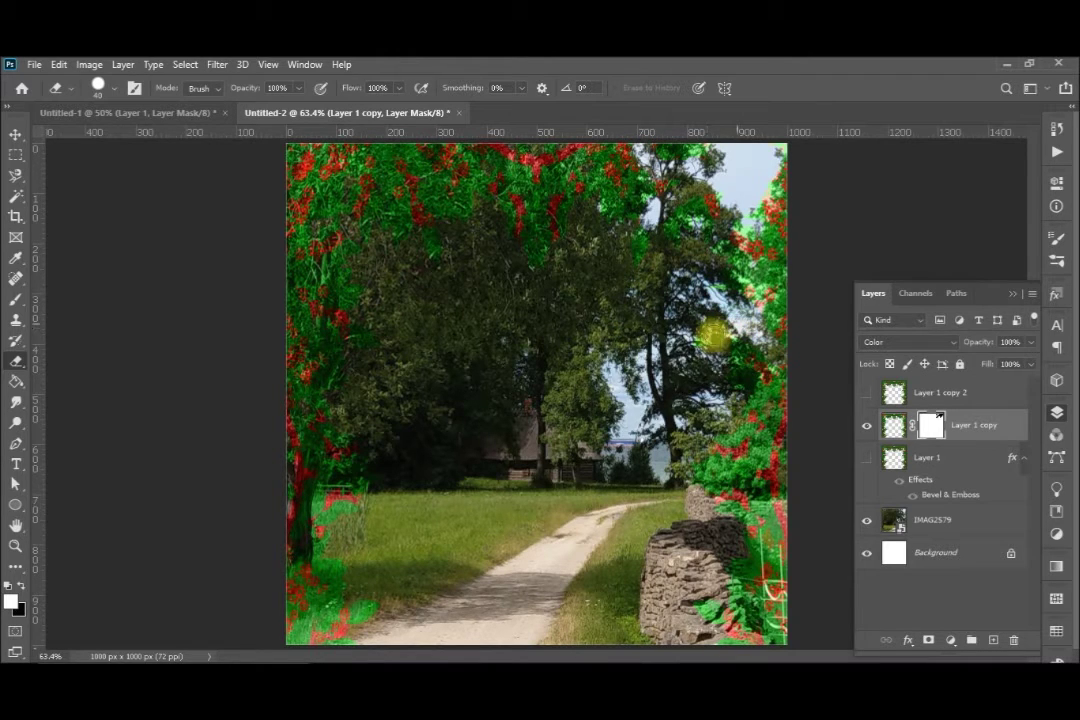
pyautogui.moveTo(669, 462)
pyautogui.mouseDown()
pyautogui.moveTo(700, 561)
pyautogui.moveTo(702, 533)
pyautogui.moveTo(732, 514)
pyautogui.moveTo(689, 508)
pyautogui.moveTo(765, 507)
pyautogui.moveTo(682, 512)
pyautogui.moveTo(750, 526)
pyautogui.moveTo(791, 516)
pyautogui.moveTo(774, 536)
pyautogui.moveTo(751, 520)
pyautogui.moveTo(794, 569)
pyautogui.moveTo(771, 565)
pyautogui.moveTo(759, 543)
pyautogui.moveTo(738, 610)
pyautogui.moveTo(694, 623)
pyautogui.moveTo(705, 594)
pyautogui.moveTo(728, 590)
pyautogui.moveTo(773, 628)
pyautogui.moveTo(710, 617)
pyautogui.moveTo(765, 608)
pyautogui.moveTo(738, 652)
pyautogui.moveTo(797, 610)
pyautogui.mouseUp()
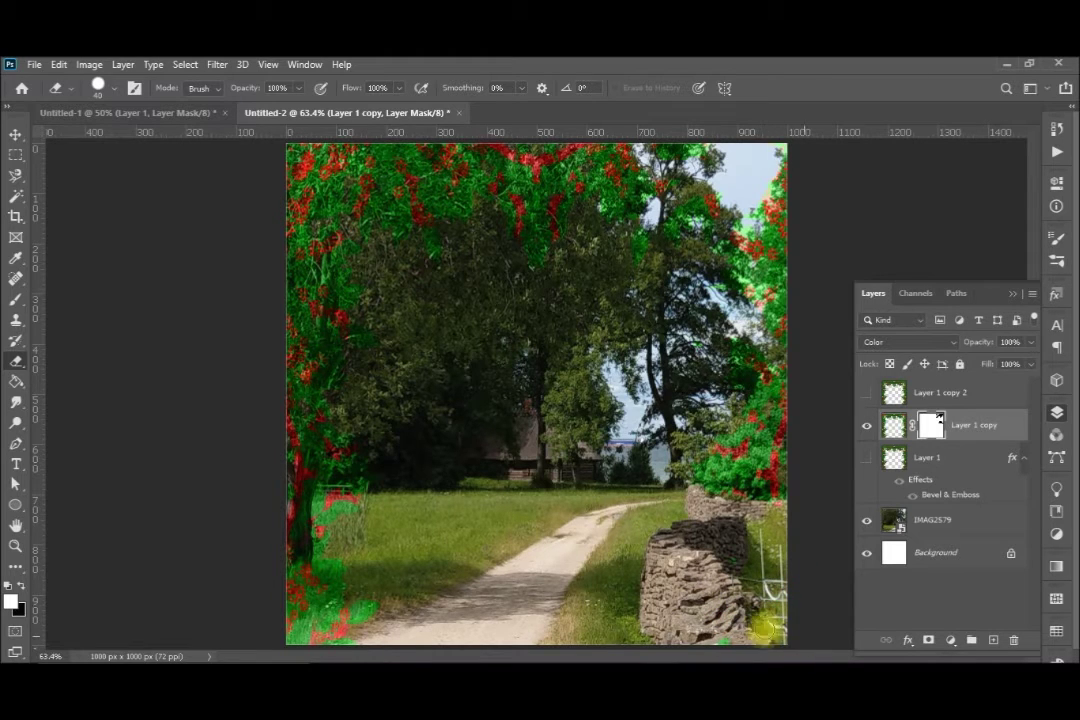
pyautogui.moveTo(354, 581)
pyautogui.mouseDown()
pyautogui.moveTo(293, 589)
pyautogui.moveTo(323, 511)
pyautogui.moveTo(358, 506)
pyautogui.moveTo(330, 509)
pyautogui.moveTo(359, 475)
pyautogui.moveTo(313, 485)
pyautogui.moveTo(313, 467)
pyautogui.moveTo(304, 485)
pyautogui.moveTo(294, 460)
pyautogui.moveTo(272, 552)
pyautogui.moveTo(302, 516)
pyautogui.moveTo(299, 591)
pyautogui.moveTo(316, 523)
pyautogui.moveTo(352, 569)
pyautogui.moveTo(298, 583)
pyautogui.moveTo(301, 645)
pyautogui.moveTo(352, 631)
pyautogui.moveTo(408, 588)
pyautogui.mouseUp()
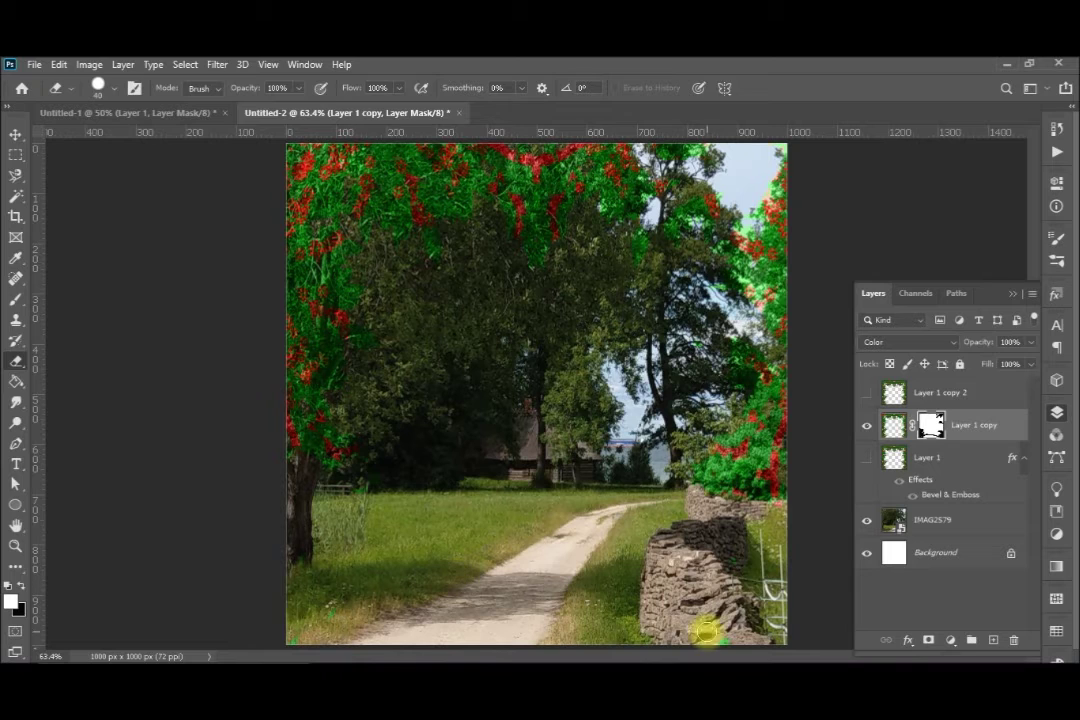
pyautogui.click(867, 428)
# Step: Show the leaf-frame Layer 1 copy 2 and add a Curves 1 adjustment layer, targeting the adjustment itself
pyautogui.click(868, 393)
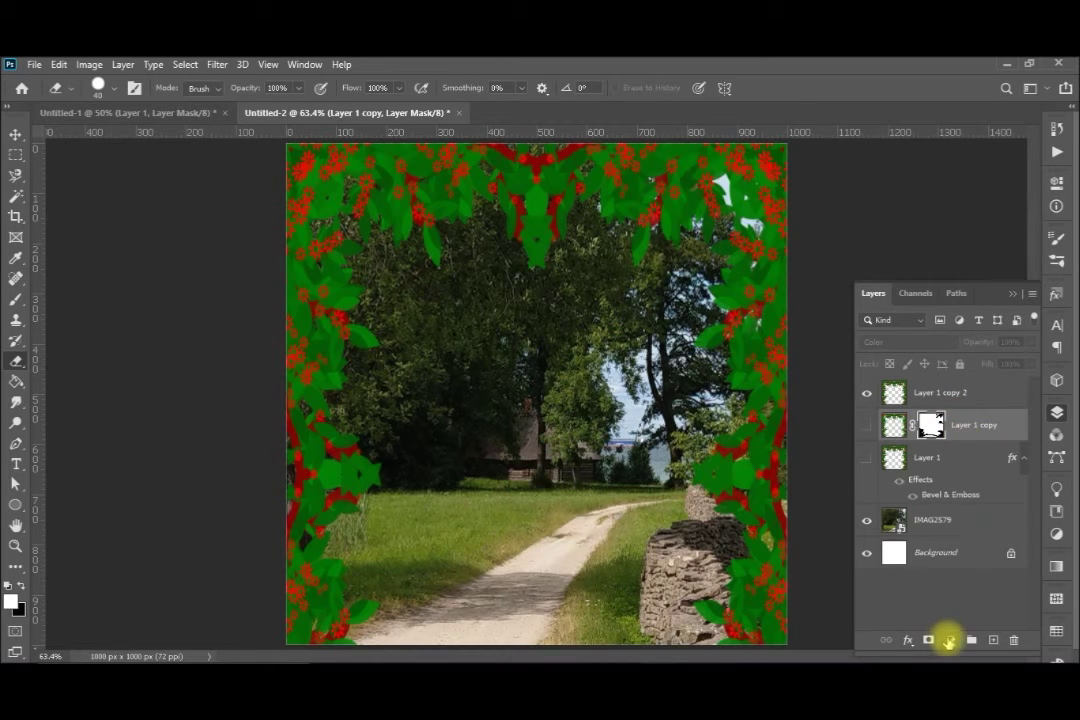
pyautogui.click(950, 641)
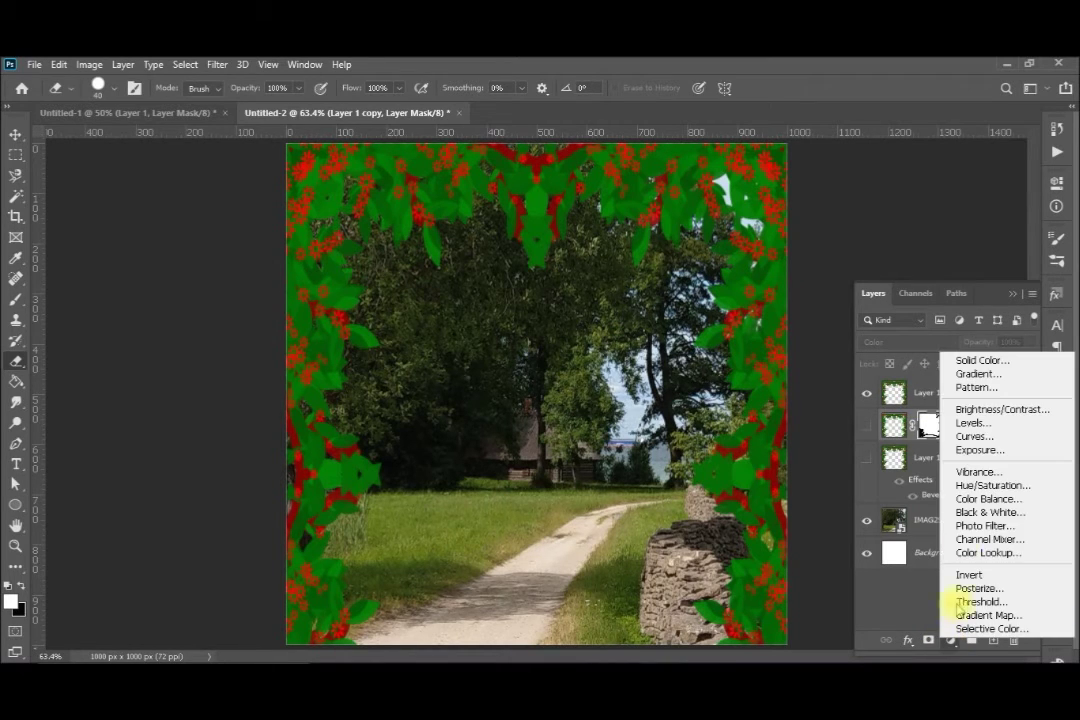
pyautogui.click(972, 436)
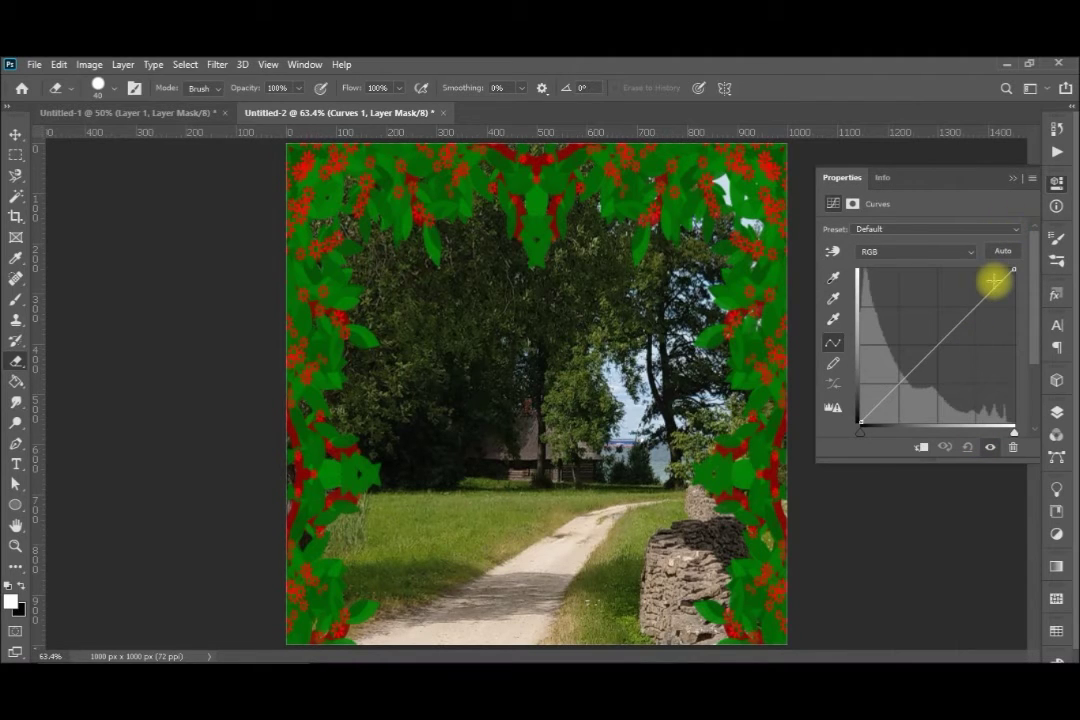
pyautogui.press('F7')
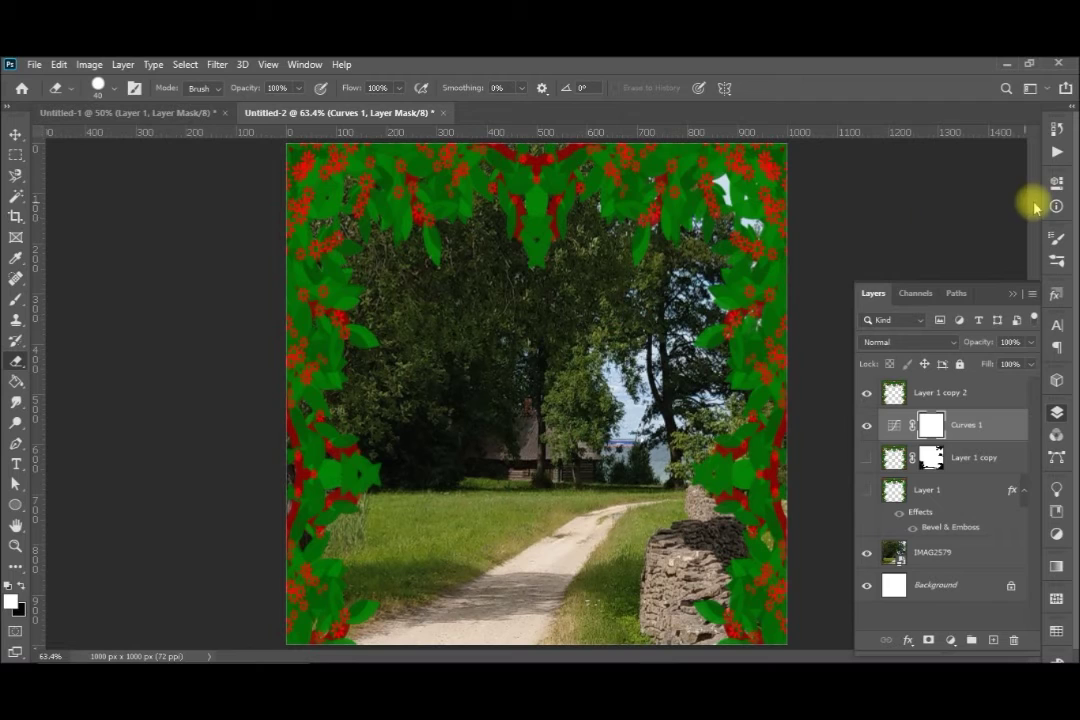
pyautogui.click(893, 425)
# Step: Try bending the Curves 1 RGB curve, leaving its midpoint slightly below the diagonal, and close Properties
pyautogui.doubleClick(893, 425)
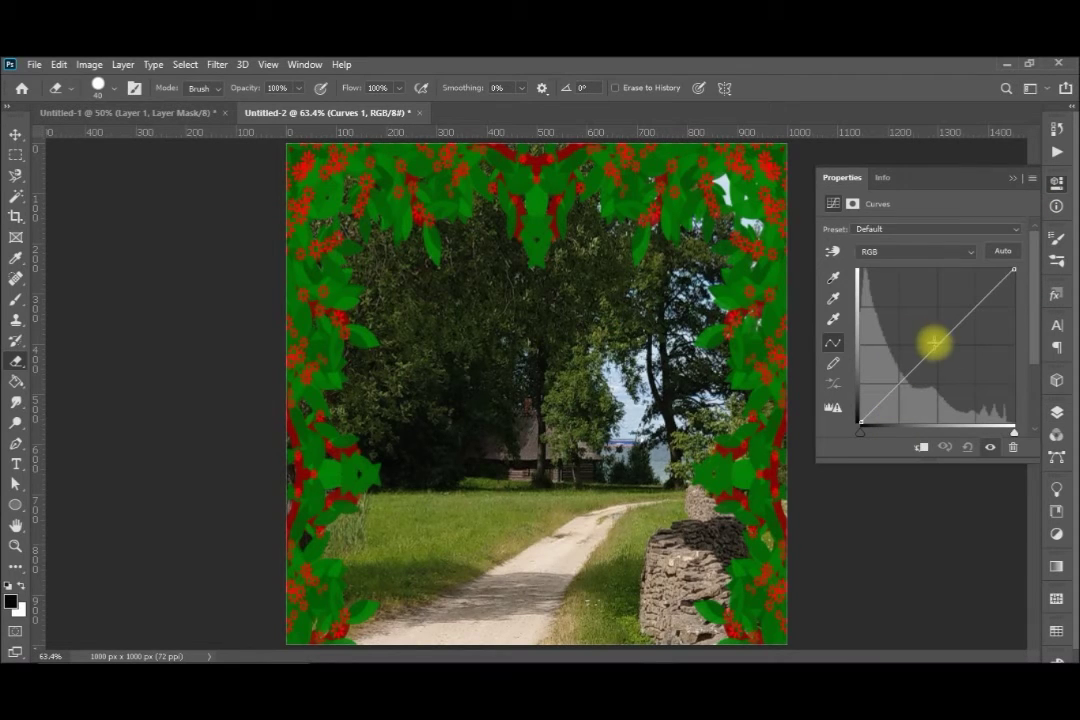
pyautogui.moveTo(938, 346); pyautogui.dragTo(957, 381)
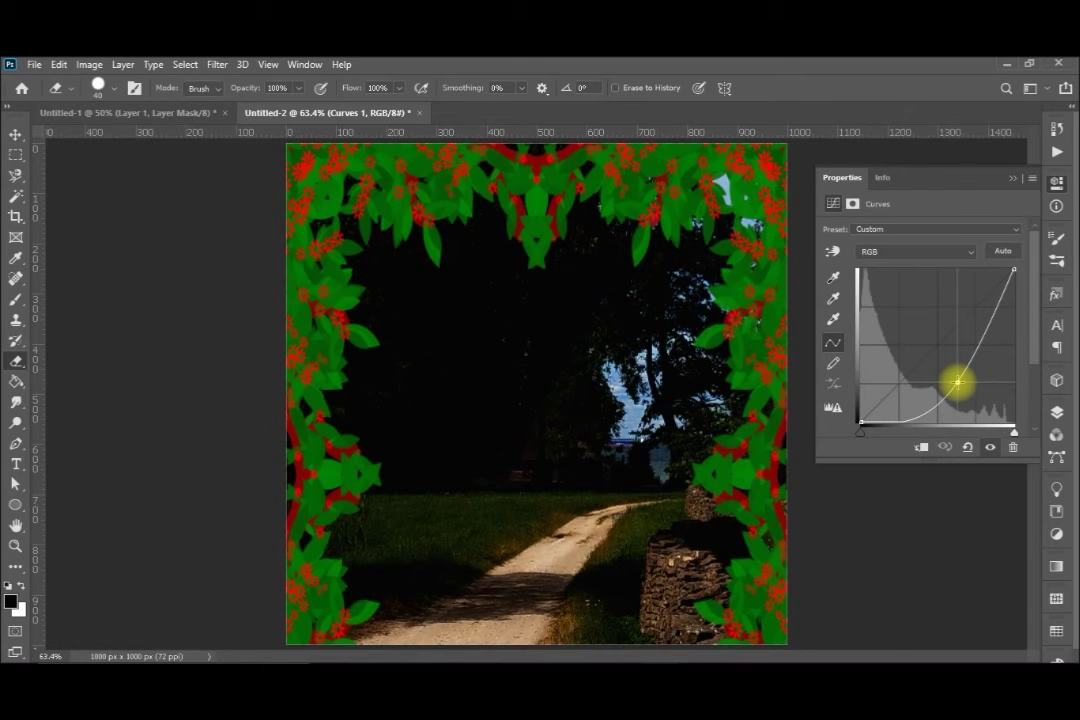
pyautogui.moveTo(957, 382); pyautogui.dragTo(919, 311)
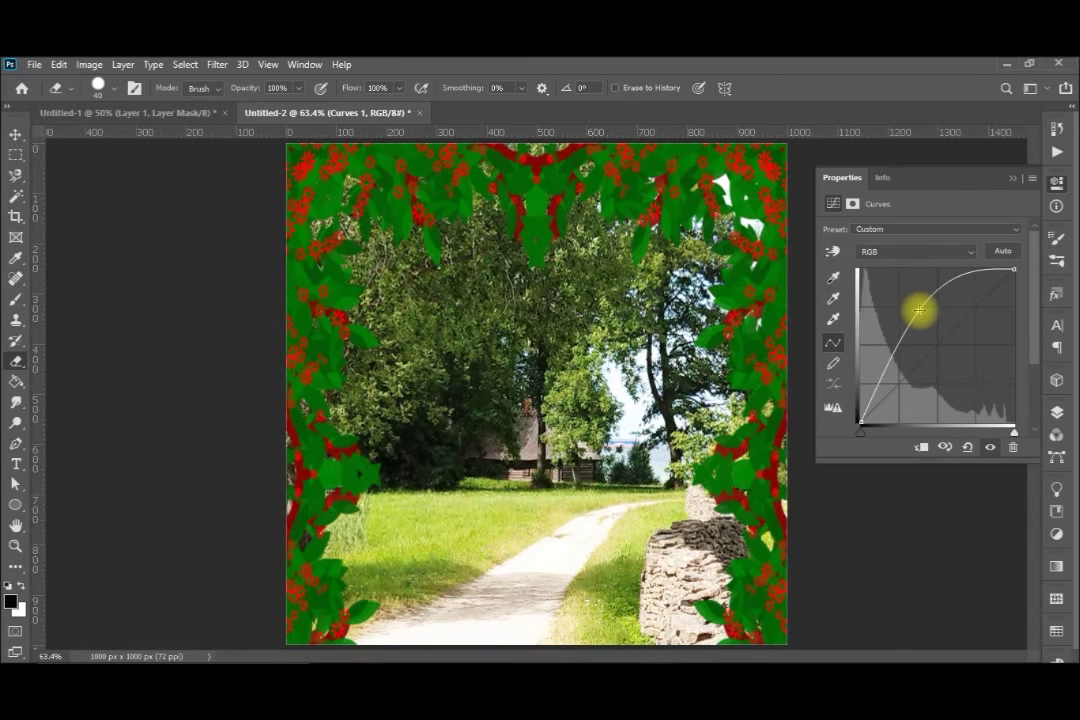
pyautogui.moveTo(919, 311); pyautogui.dragTo(941, 346)
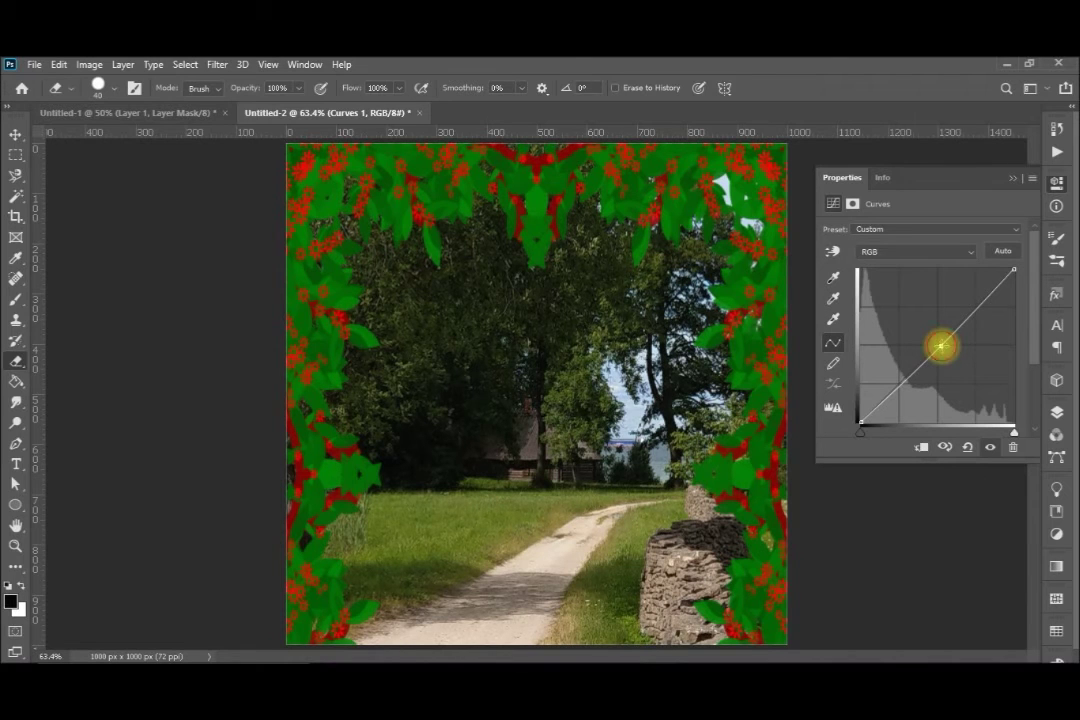
pyautogui.moveTo(941, 346); pyautogui.dragTo(951, 369)
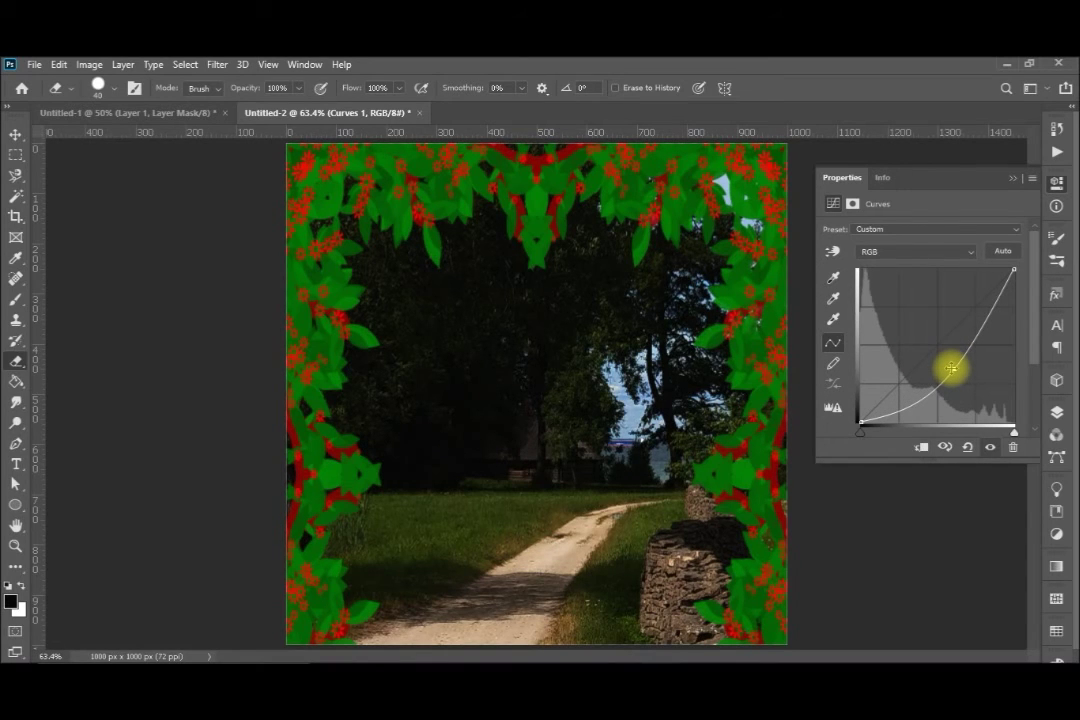
pyautogui.moveTo(951, 369); pyautogui.dragTo(933, 348)
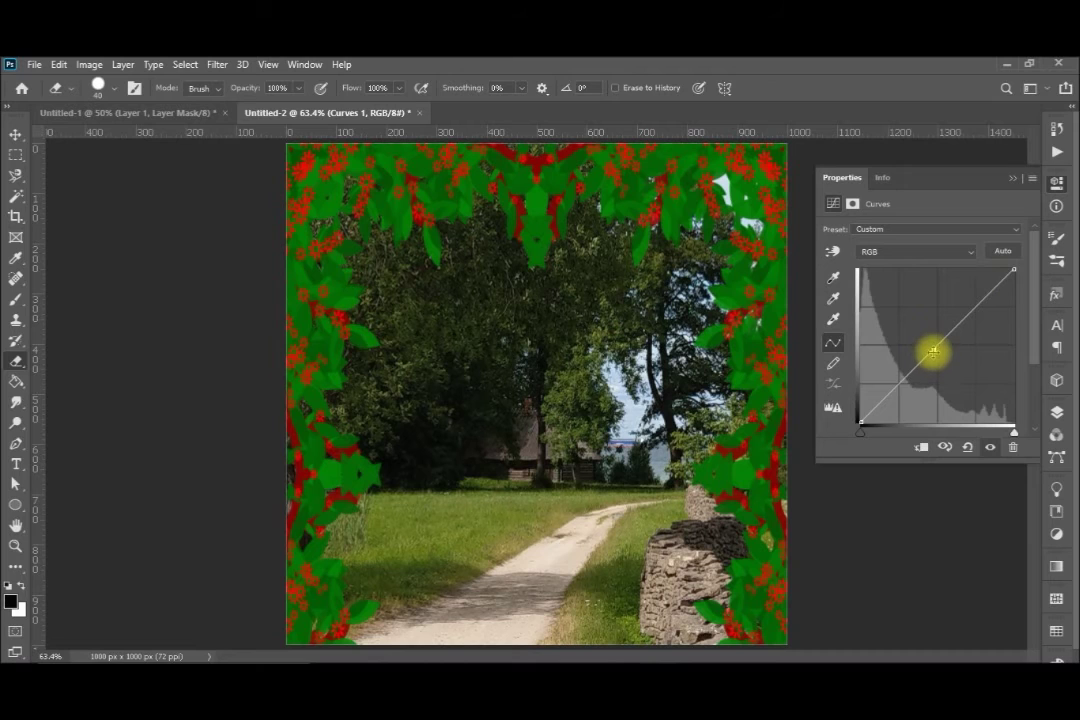
pyautogui.moveTo(933, 349); pyautogui.dragTo(942, 359)
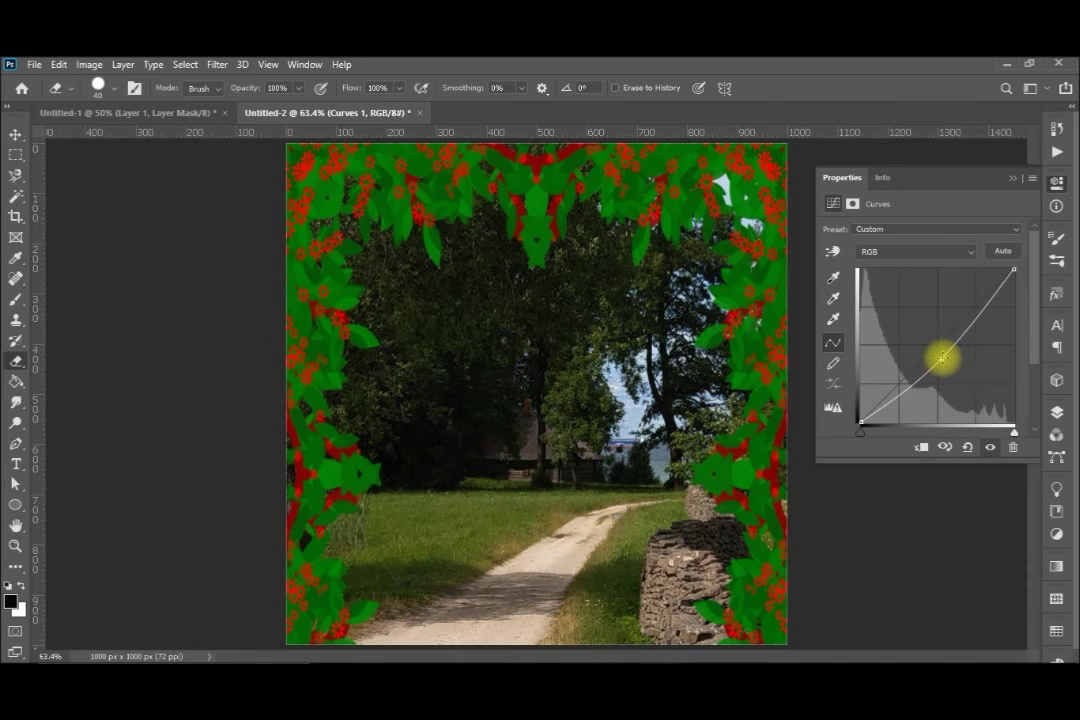
pyautogui.click(1011, 179)
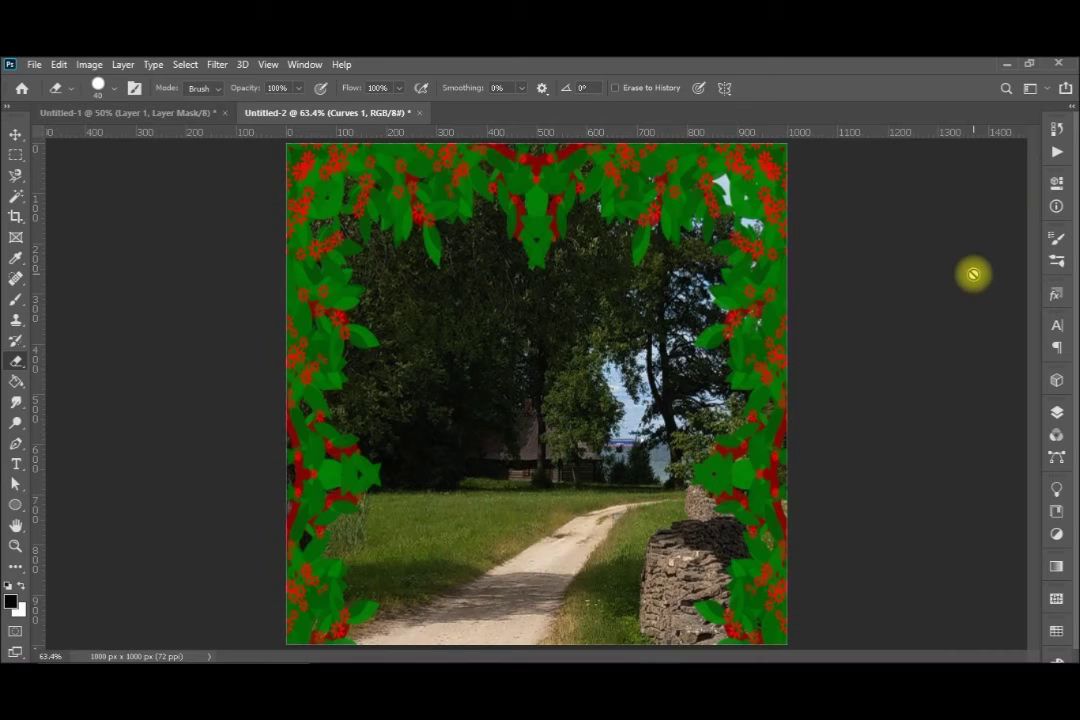
# Step: Move Curves 1 above Layer 1 copy 2 and make it a clipping mask on that layer
pyautogui.press('F7')
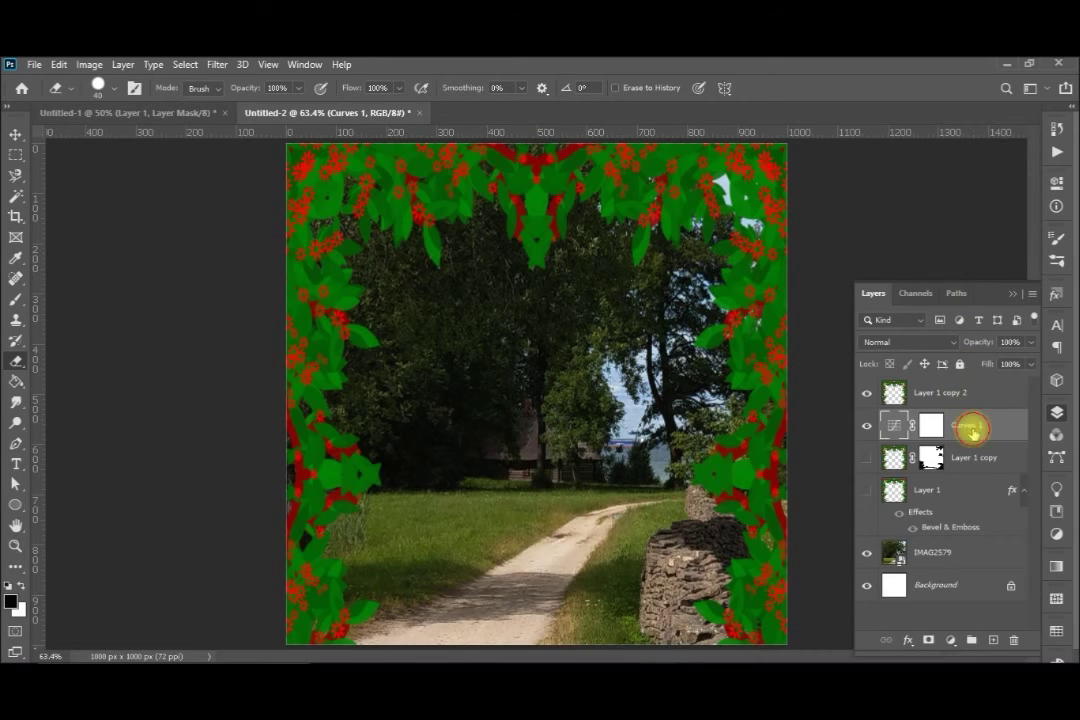
pyautogui.moveTo(975, 425); pyautogui.dragTo(978, 392)
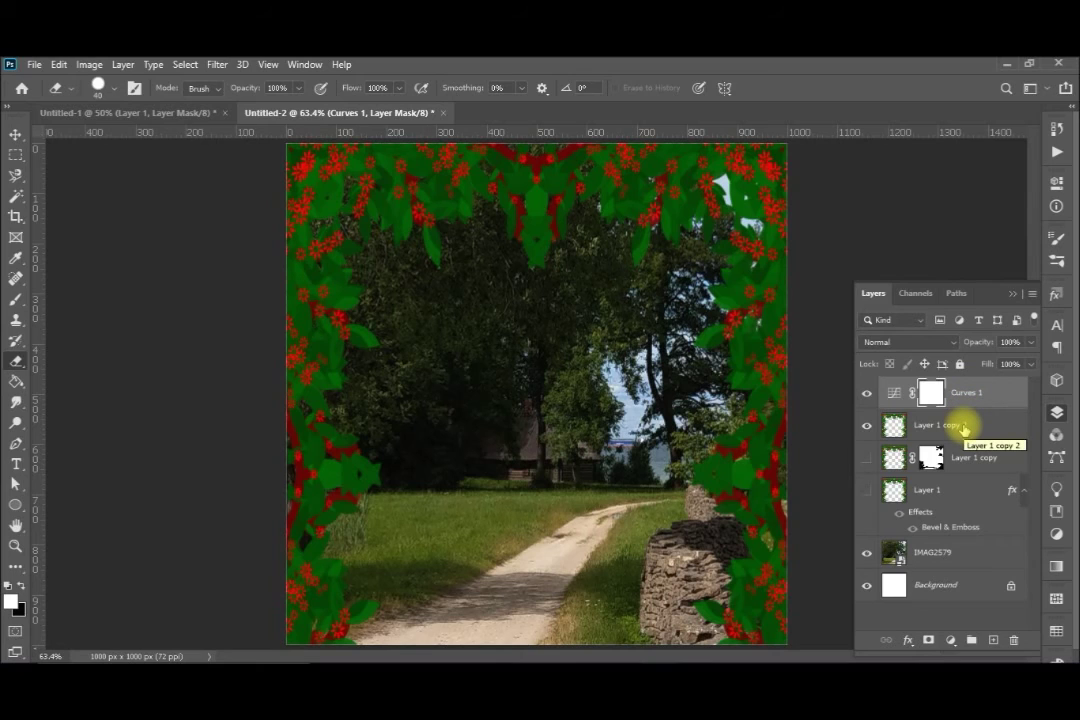
pyautogui.rightClick(966, 395)
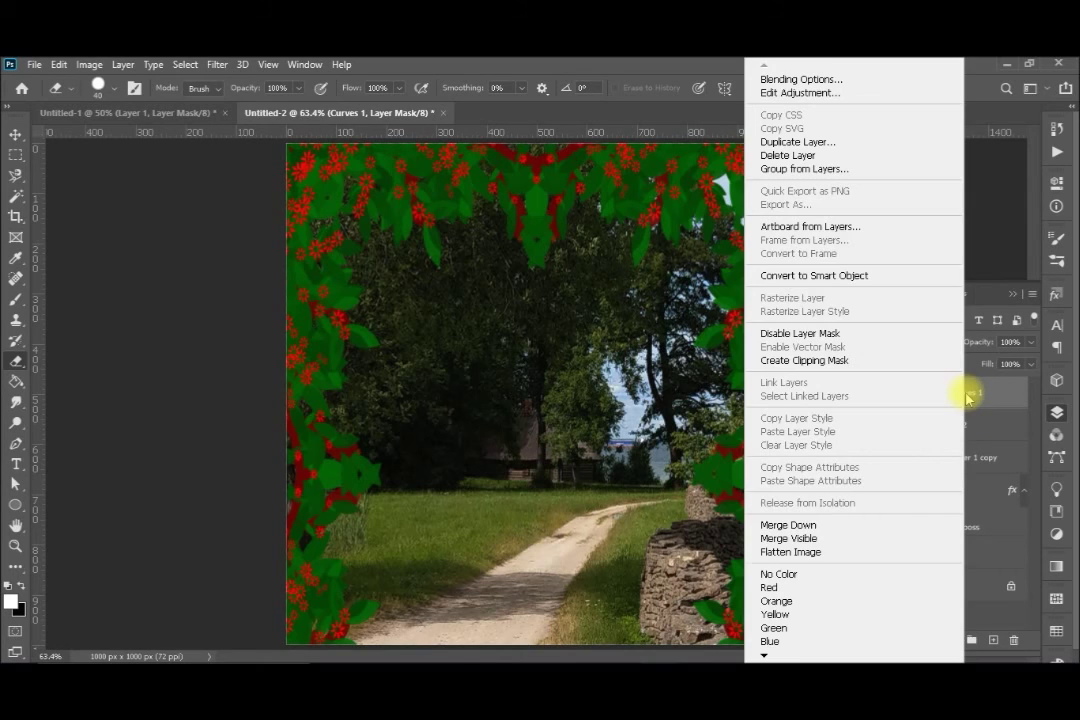
pyautogui.click(874, 361)
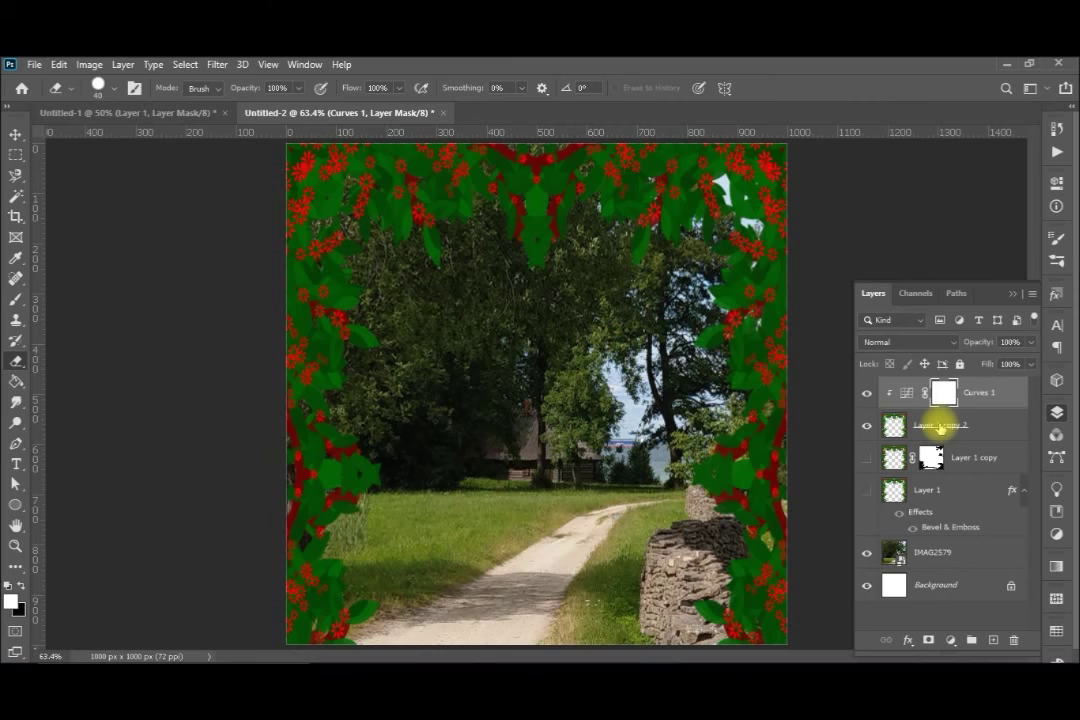
# Step: Pull the clipped Curves 1 RGB curve lower so only the leafy frame darkens
pyautogui.click(910, 398)
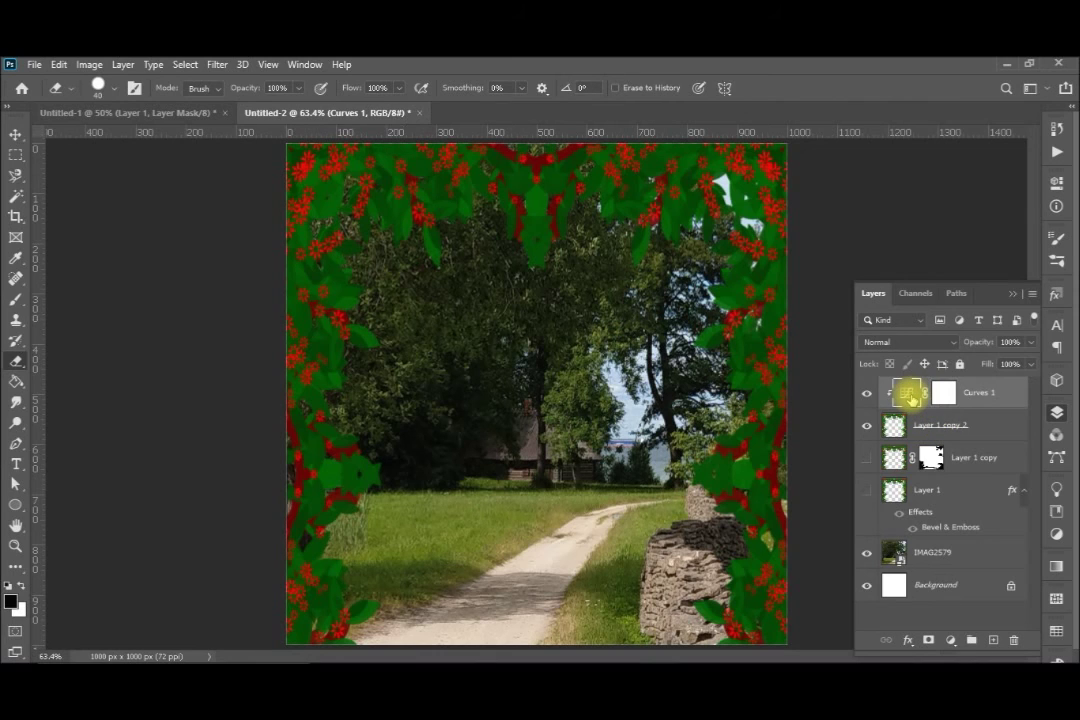
pyautogui.doubleClick(910, 398)
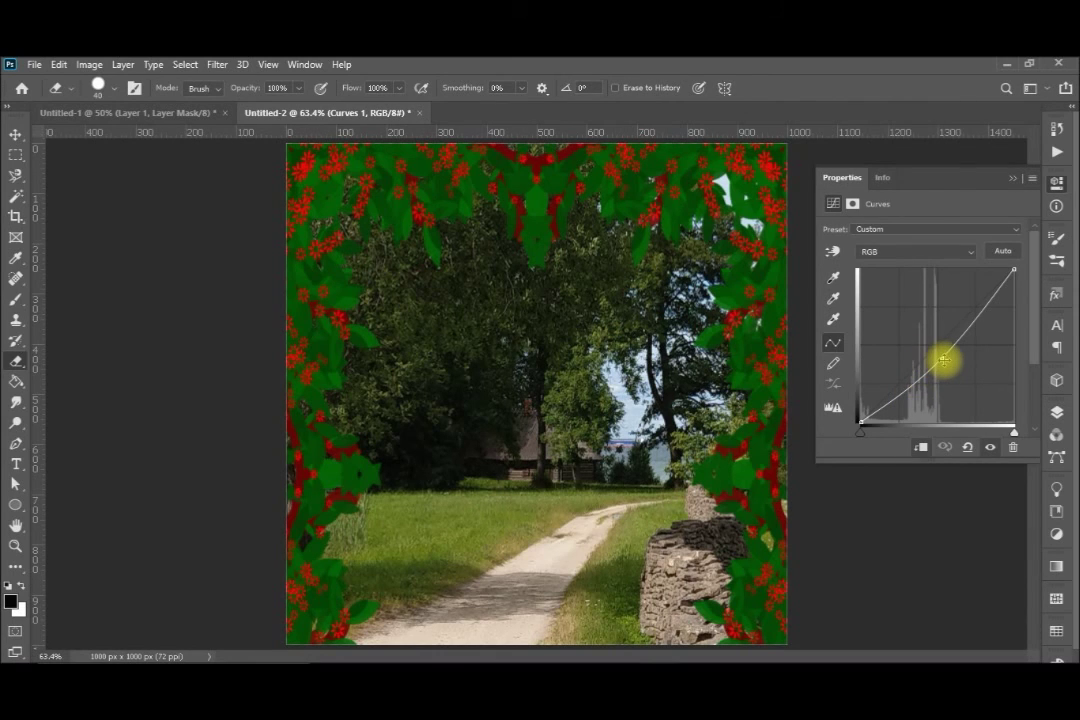
pyautogui.moveTo(945, 362)
pyautogui.mouseDown()
pyautogui.moveTo(959, 371)
pyautogui.moveTo(914, 320)
pyautogui.moveTo(957, 352)
pyautogui.mouseUp()
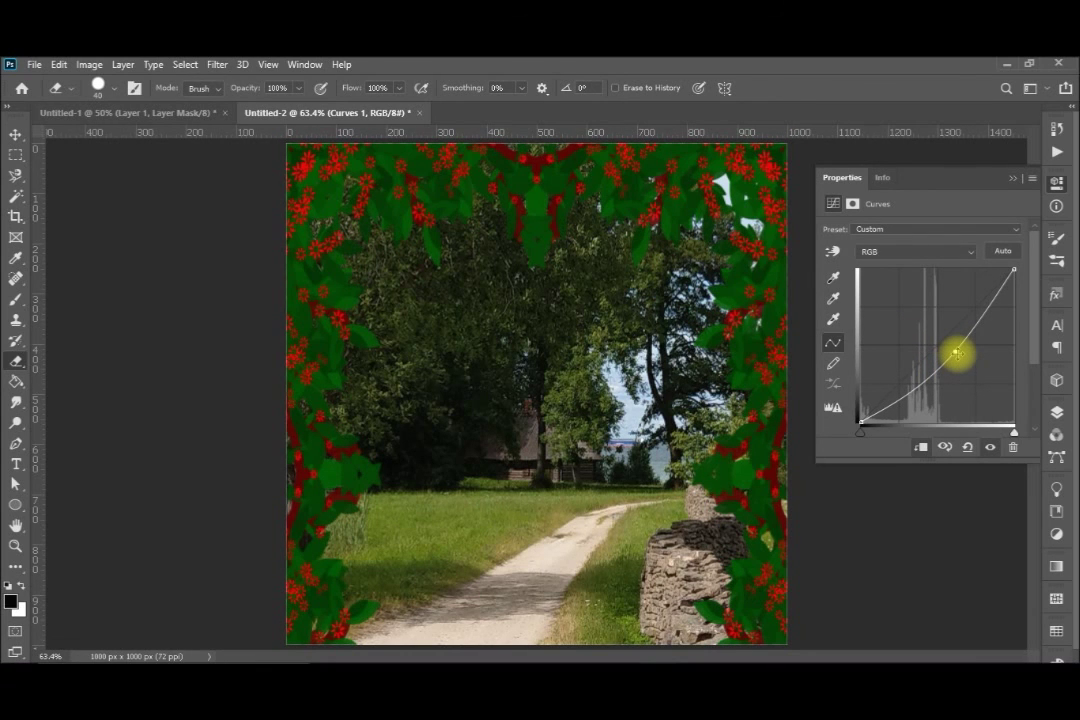